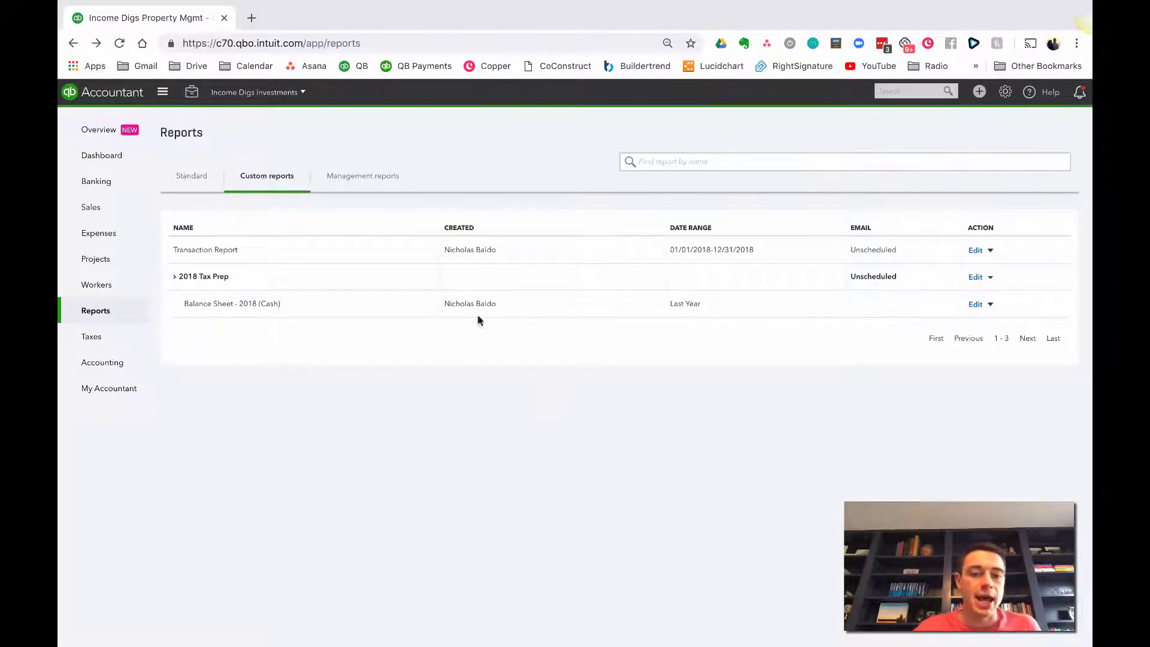
# Review fixed assets by property ($242,800.00 total) on the December 31, 2018 cash balance sheet, then open the settings menu
pyautogui.click(262, 305)
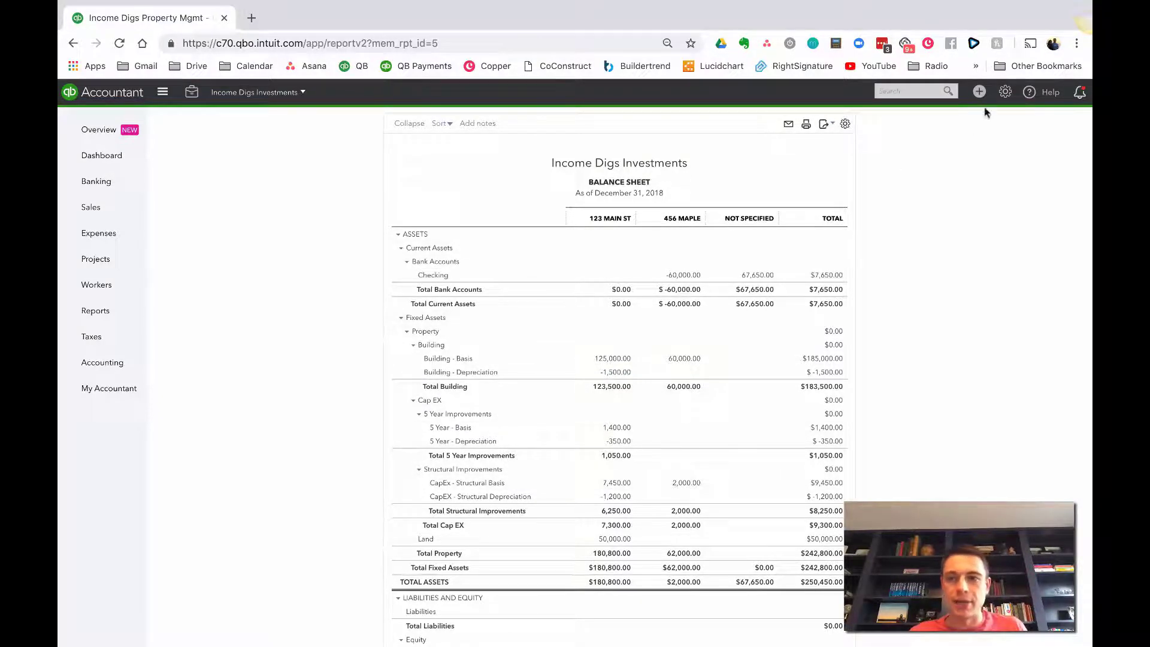
pyautogui.click(1005, 93)
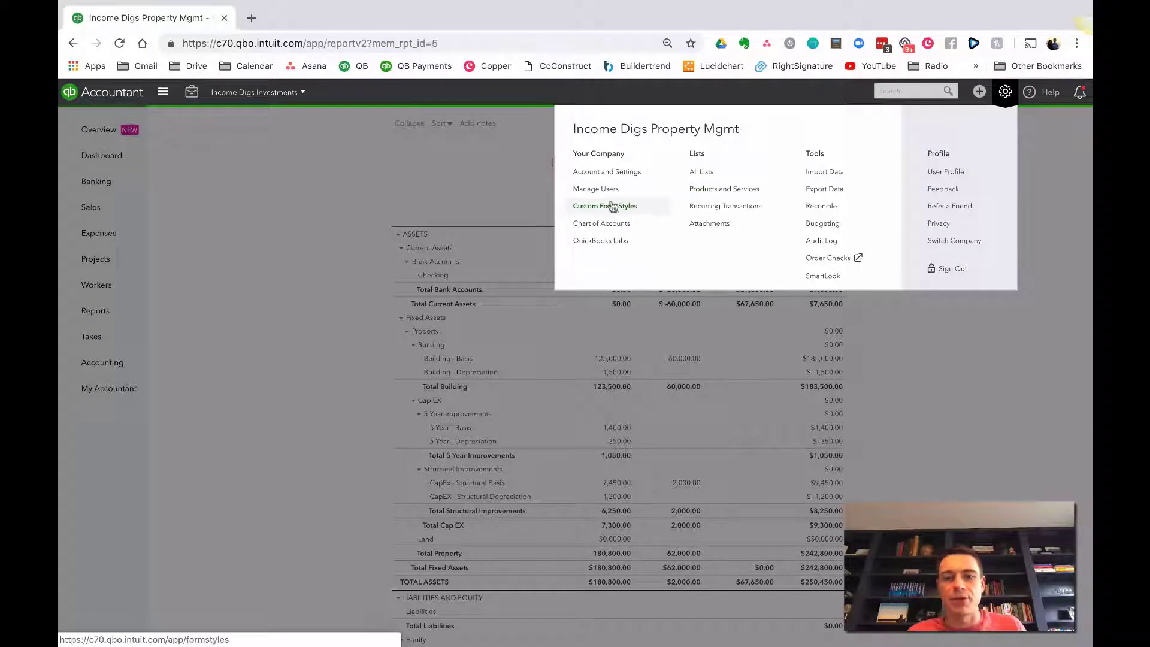
# In the Chart of Accounts, rename the Property account to '123 Main St'
pyautogui.click(610, 222)
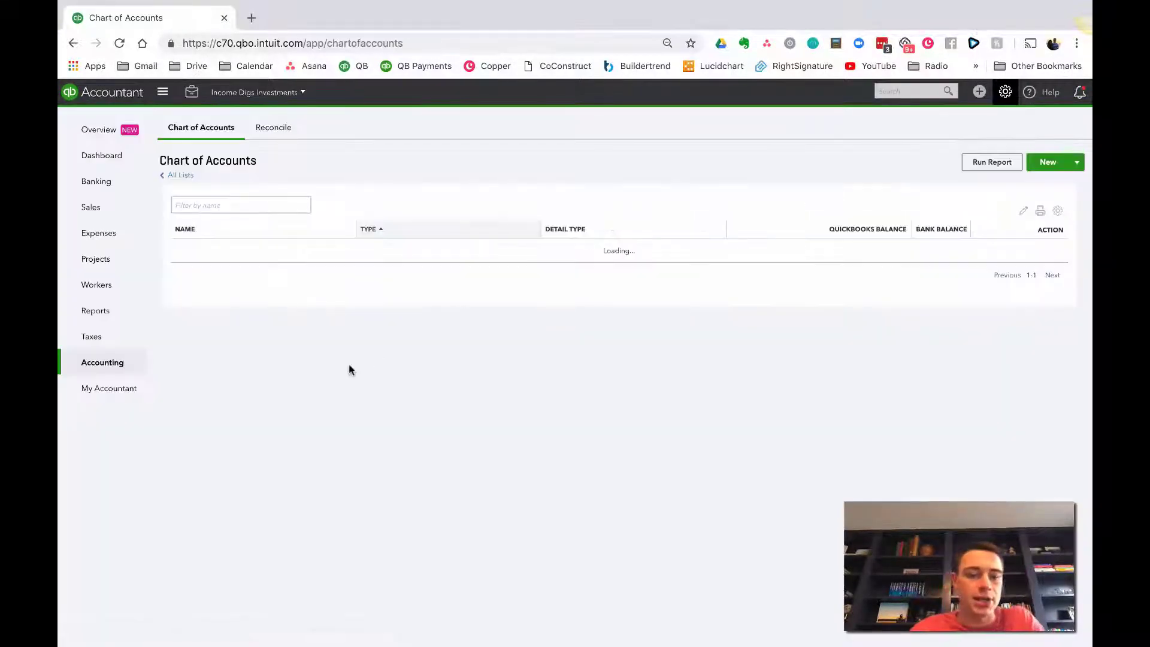
pyautogui.scroll(-2, 269, 390)
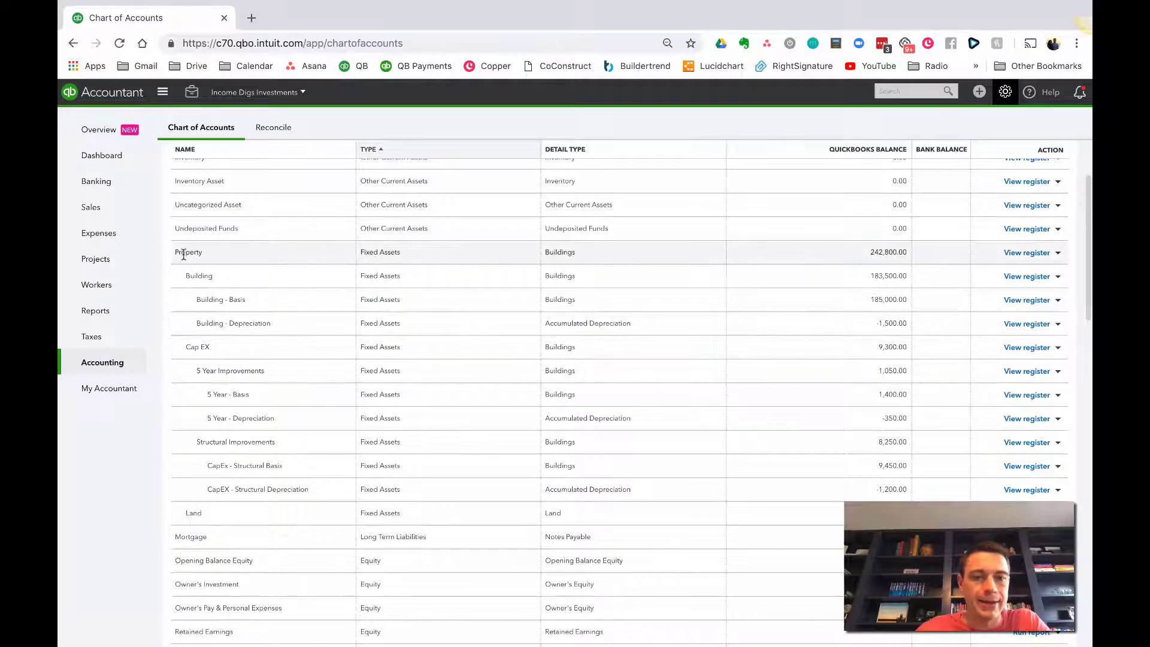
pyautogui.scroll(1, 185, 249)
pyautogui.scroll(1, 972, 166)
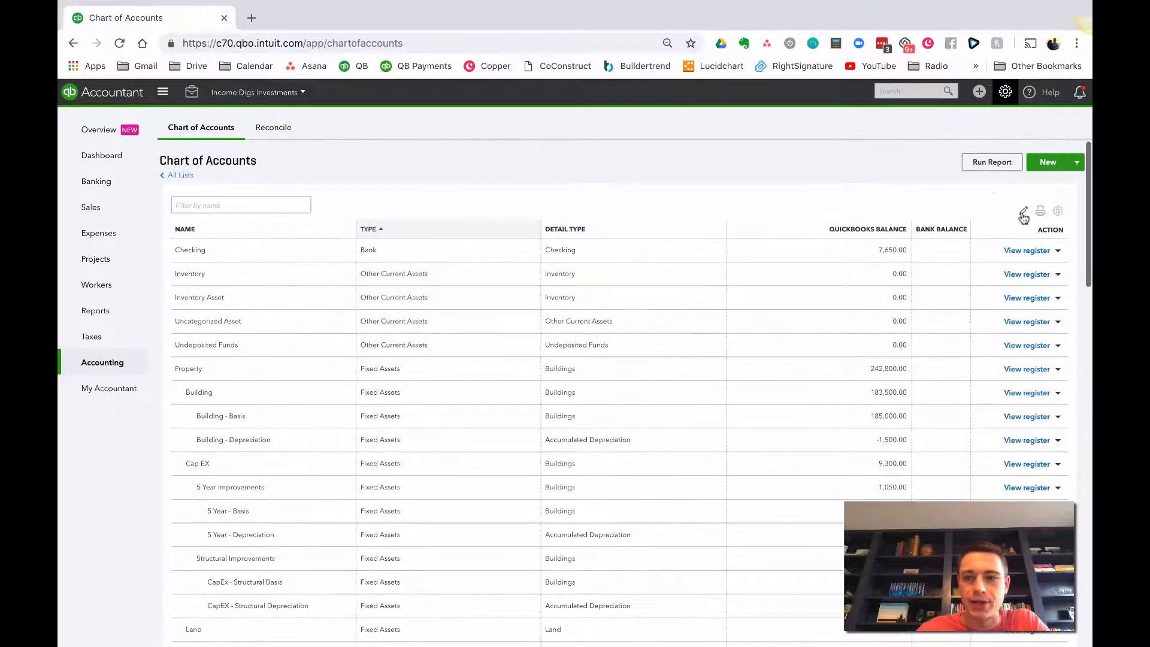
pyautogui.click(1022, 215)
pyautogui.click(180, 386)
pyautogui.doubleClick(181, 386)
pyautogui.write('123 Main St')
# Prefix Building, Building - Basis, Building - Depreciation and Cap EX with '123 Main St -'
pyautogui.click(187, 410)
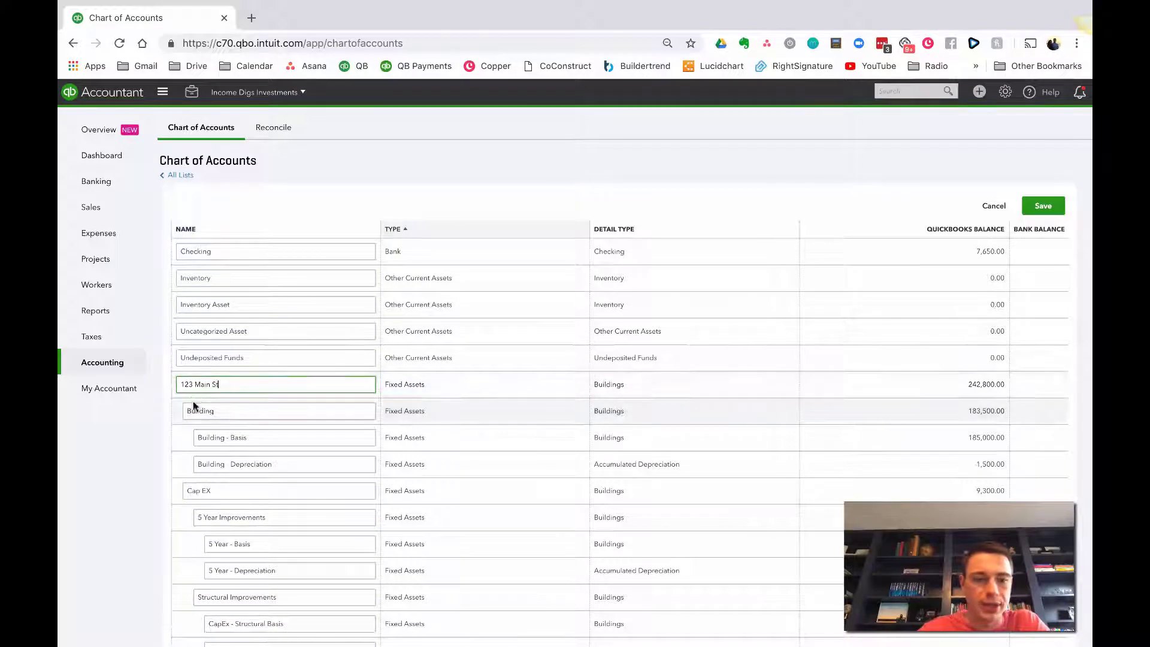
pyautogui.write('123 Main St -')
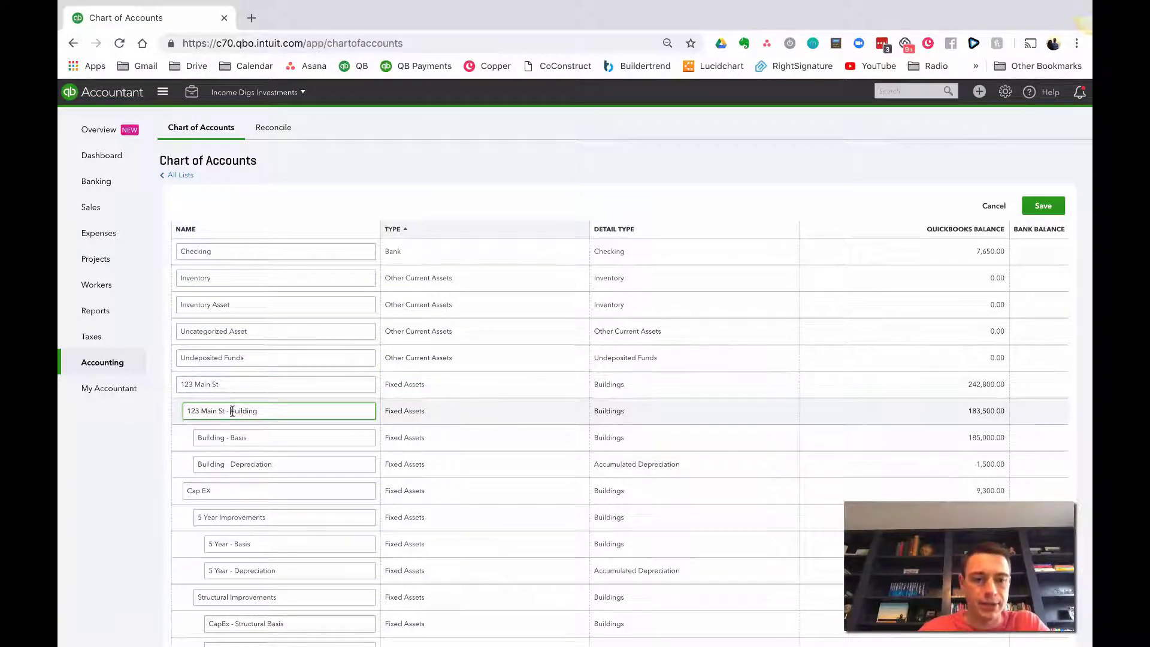
pyautogui.moveTo(232, 411); pyautogui.dragTo(180, 406)
pyautogui.hotkey('ctrl', 'c')
pyautogui.click(199, 437)
pyautogui.hotkey('ctrl', 'v')
pyautogui.click(198, 465)
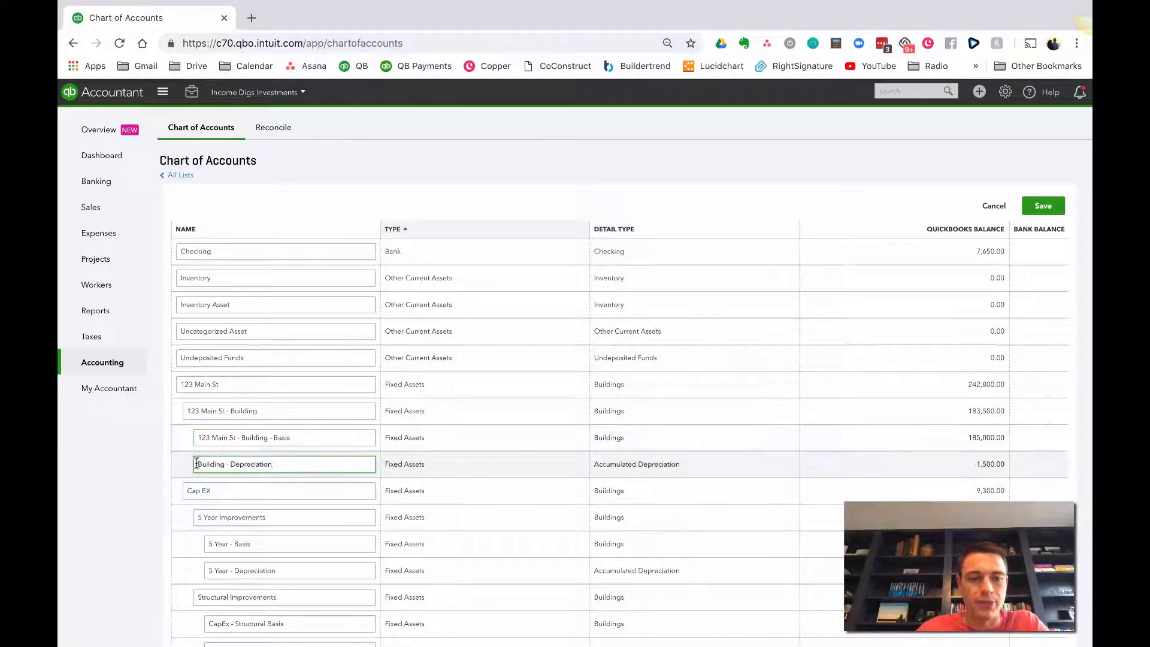
pyautogui.hotkey('ctrl', 'v')
pyautogui.click(190, 491)
pyautogui.hotkey('ctrl', 'v')
# Prefix 5 Year Improvements, 5 Year - Basis and 5 Year - Depreciation with '123 Main St -'
pyautogui.click(198, 517)
pyautogui.hotkey('ctrl', 'v')
pyautogui.click(209, 545)
pyautogui.hotkey('ctrl', 'v')
pyautogui.click(206, 569)
pyautogui.hotkey('ctrl', 'v')
# Prefix Structural Improvements, both CapEx - Structural accounts and Land with '123 Main St -'
pyautogui.scroll(-3, 200, 587)
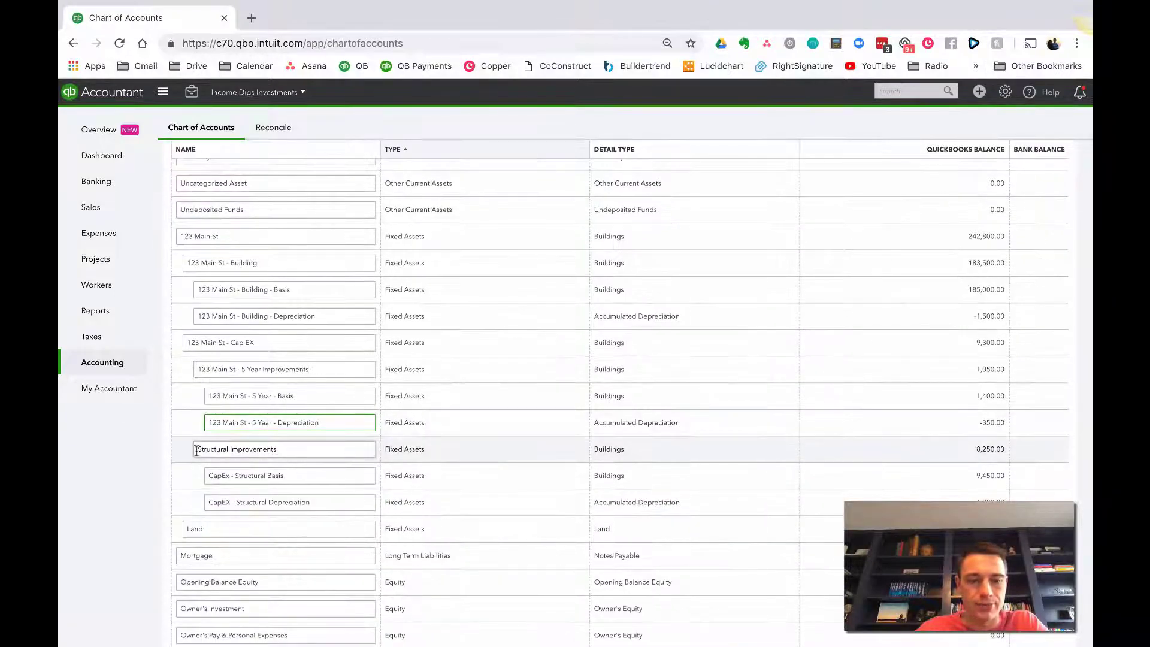
pyautogui.click(197, 451)
pyautogui.hotkey('ctrl', 'v')
pyautogui.click(207, 476)
pyautogui.hotkey('ctrl', 'v')
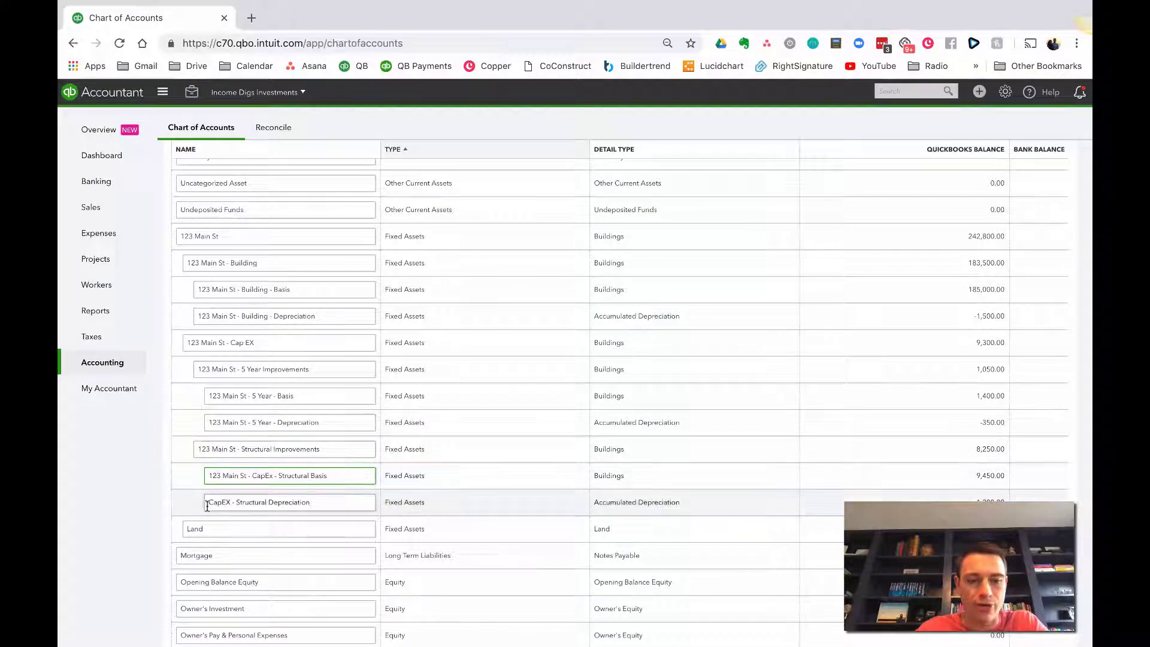
pyautogui.click(207, 505)
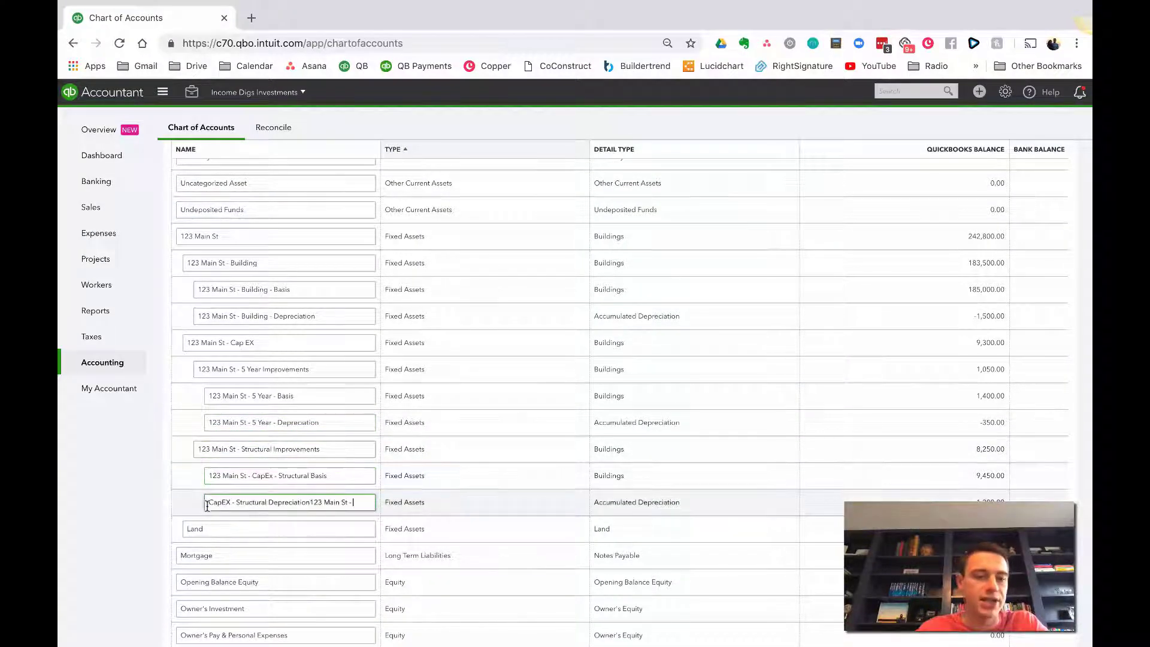
pyautogui.hotkey('ctrl', 'v')
pyautogui.click(187, 531)
pyautogui.hotkey('ctrl', 'v')
pyautogui.scroll(3, 301, 443)
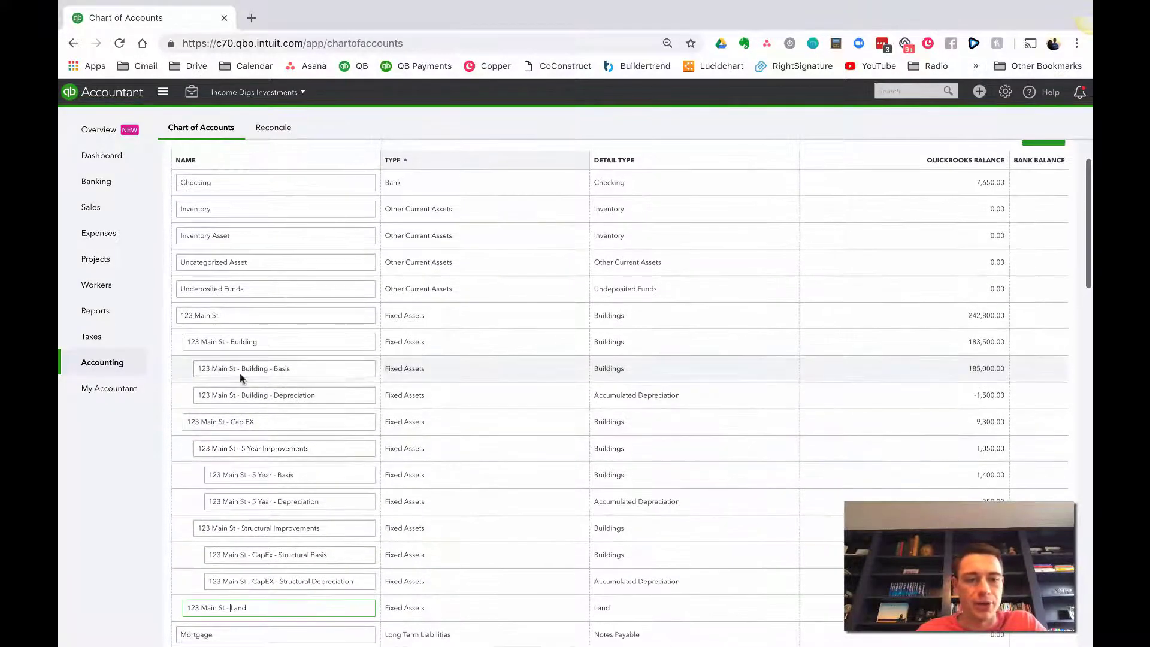
pyautogui.scroll(2, 970, 308)
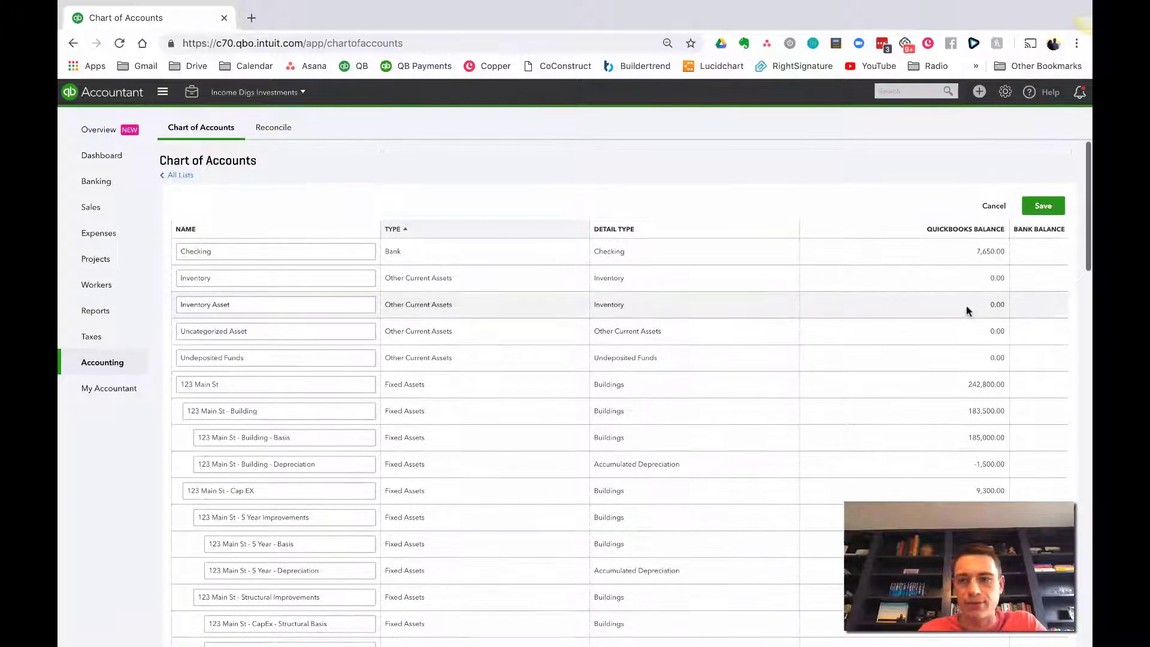
# Save the renamed accounts and check them on the 2018 cash Balance Sheet
pyautogui.click(1051, 212)
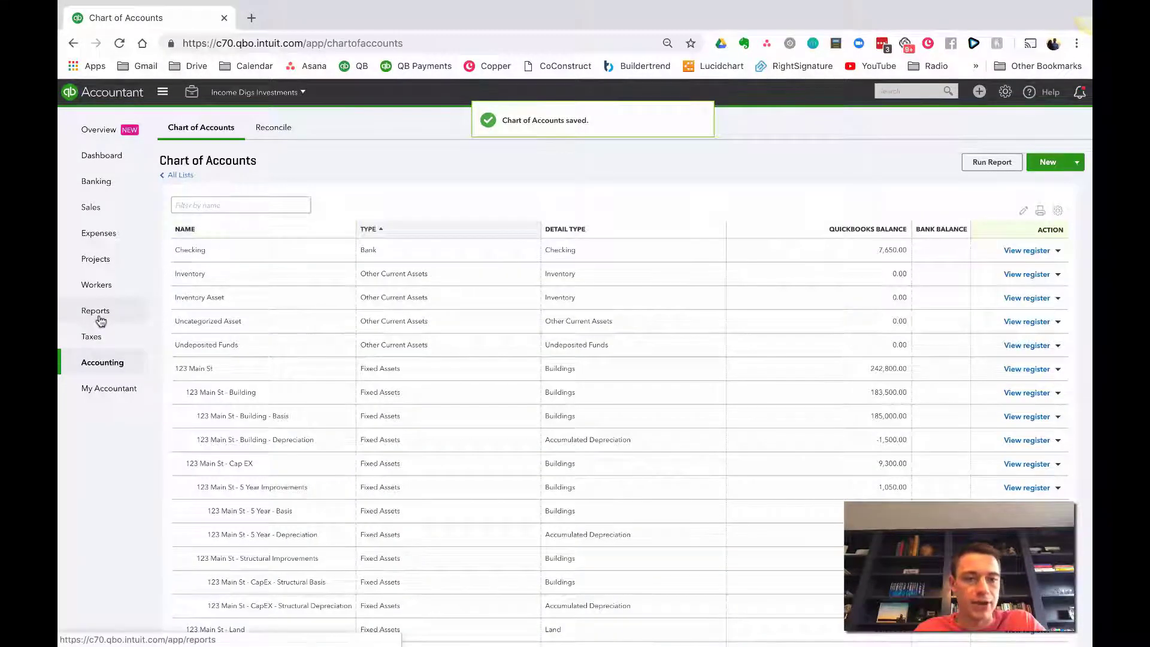
pyautogui.click(92, 311)
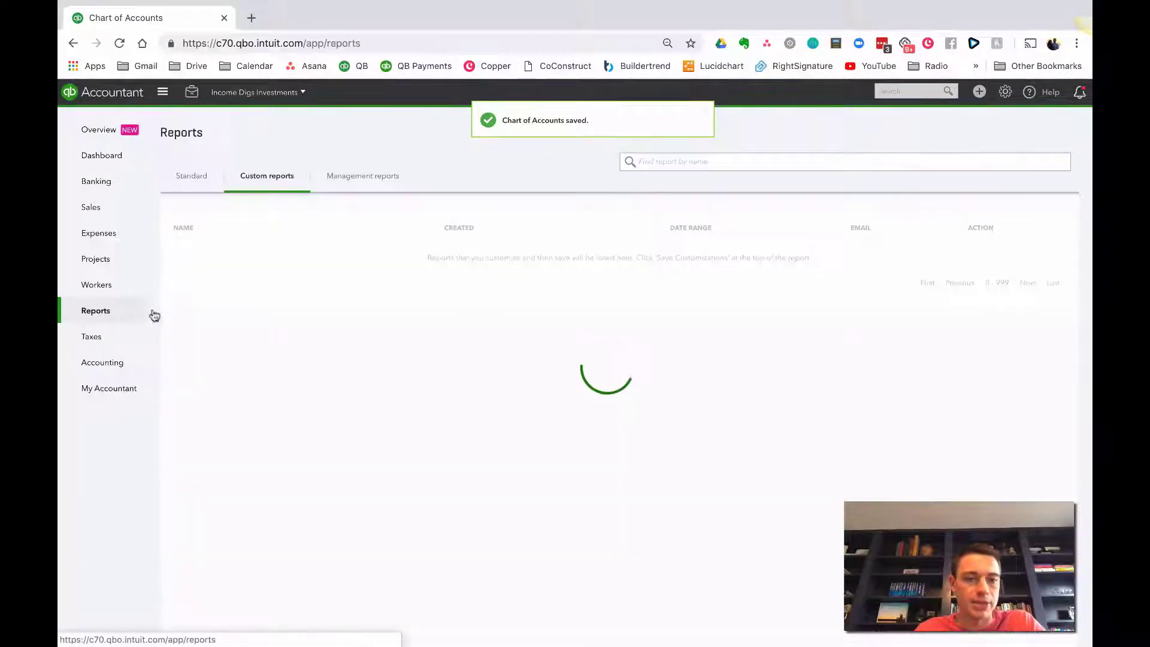
pyautogui.click(213, 304)
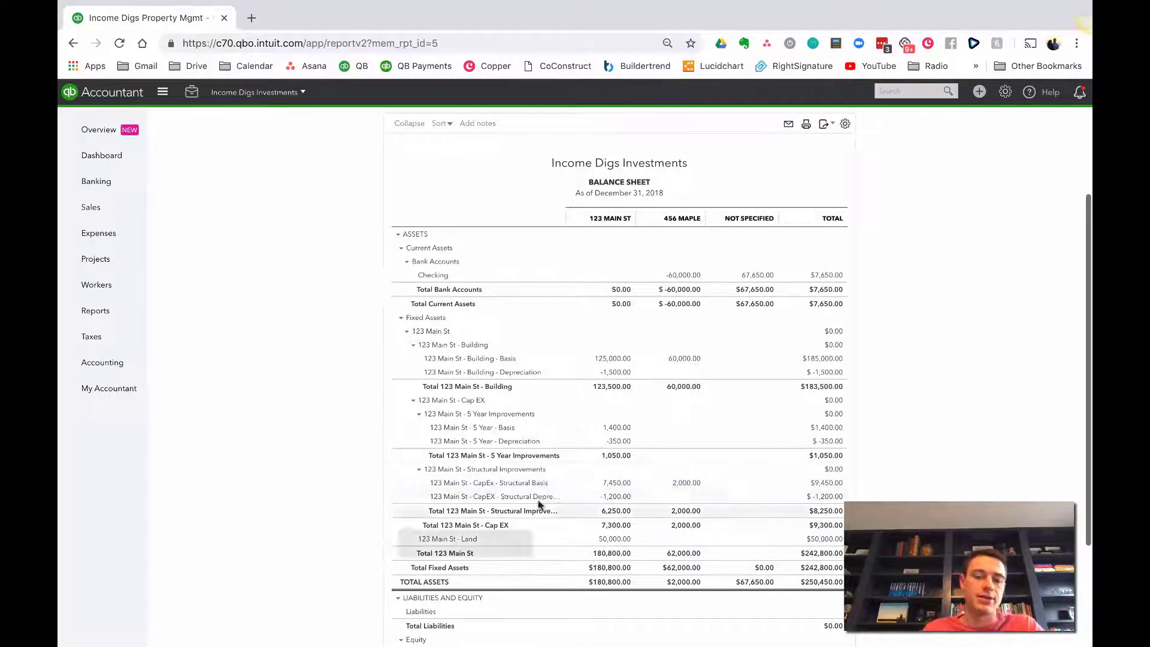
pyautogui.scroll(1, 881, 305)
pyautogui.scroll(1, 881, 305)
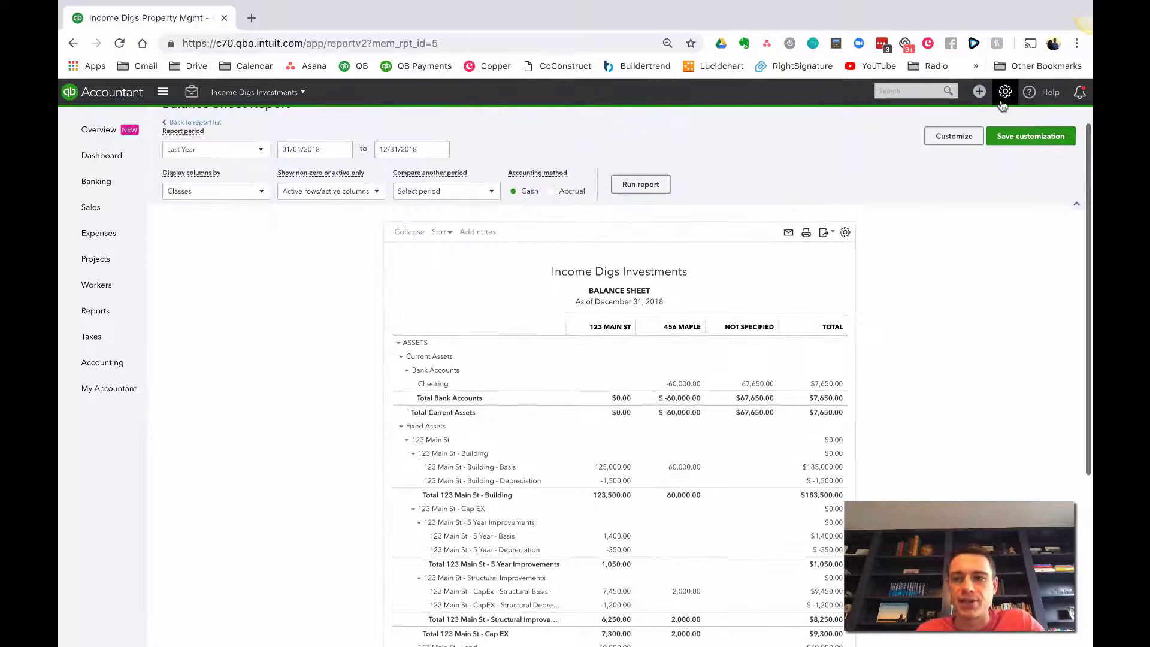
# Look over Products and Services, then return to the Chart of Accounts
pyautogui.click(1005, 93)
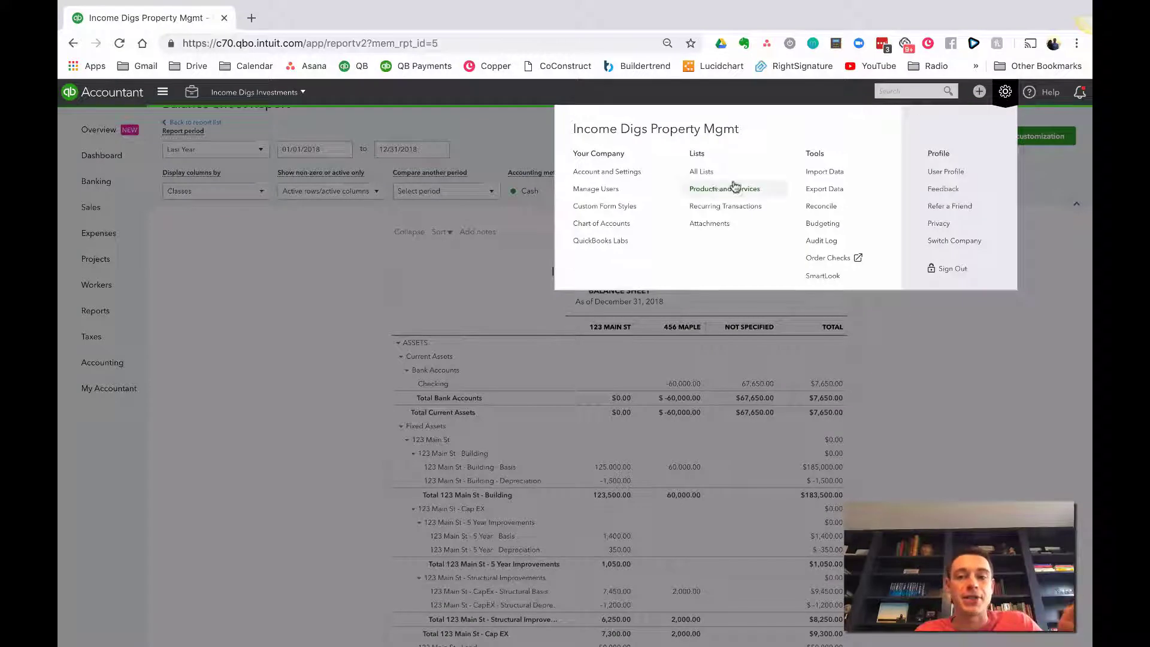
pyautogui.click(716, 189)
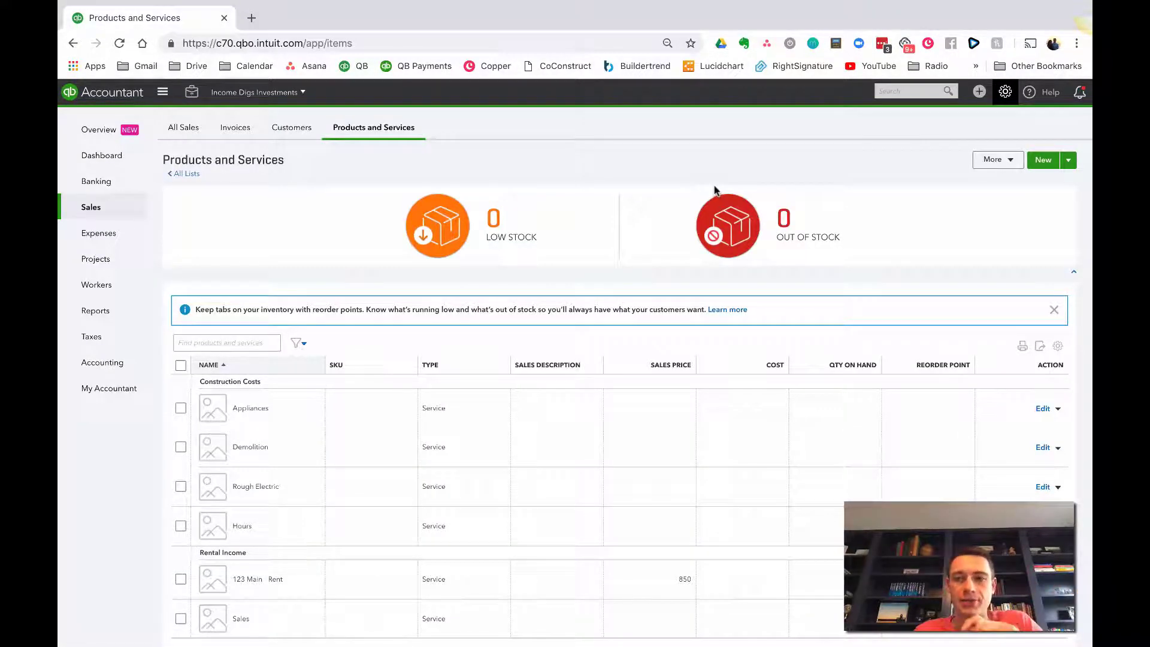
pyautogui.click(1005, 96)
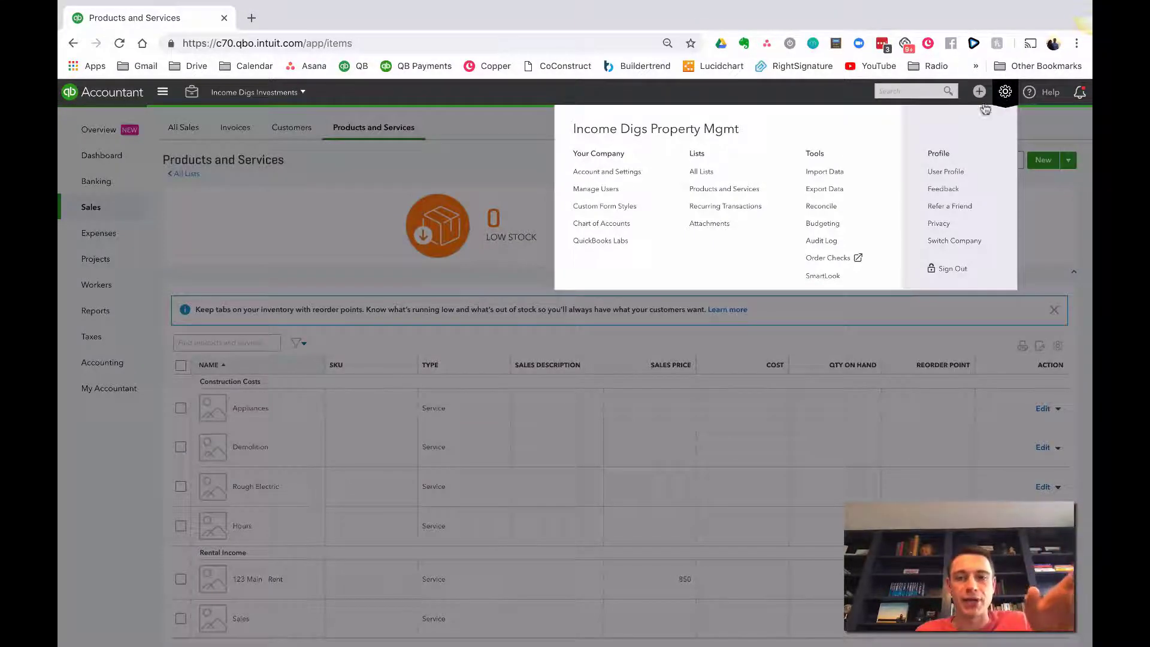
pyautogui.click(627, 226)
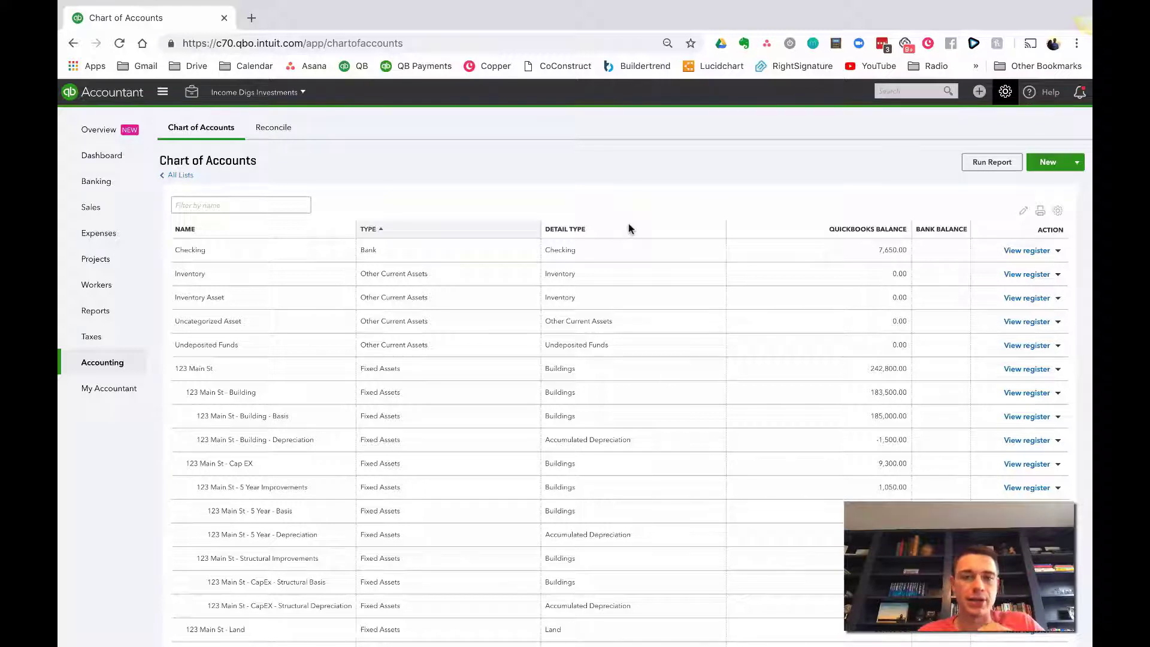
# Create a Fixed Assets account '5 Year Improvements' with Buildings detail type
pyautogui.click(1048, 162)
pyautogui.click(456, 245)
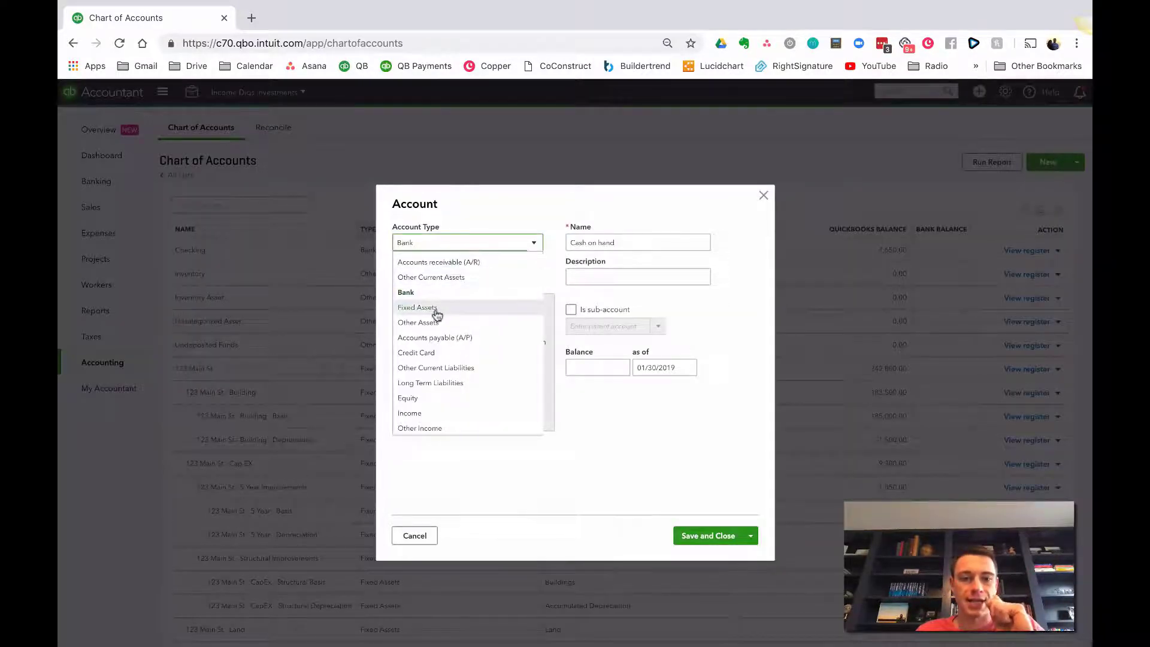
pyautogui.click(436, 309)
pyautogui.click(436, 281)
pyautogui.click(419, 341)
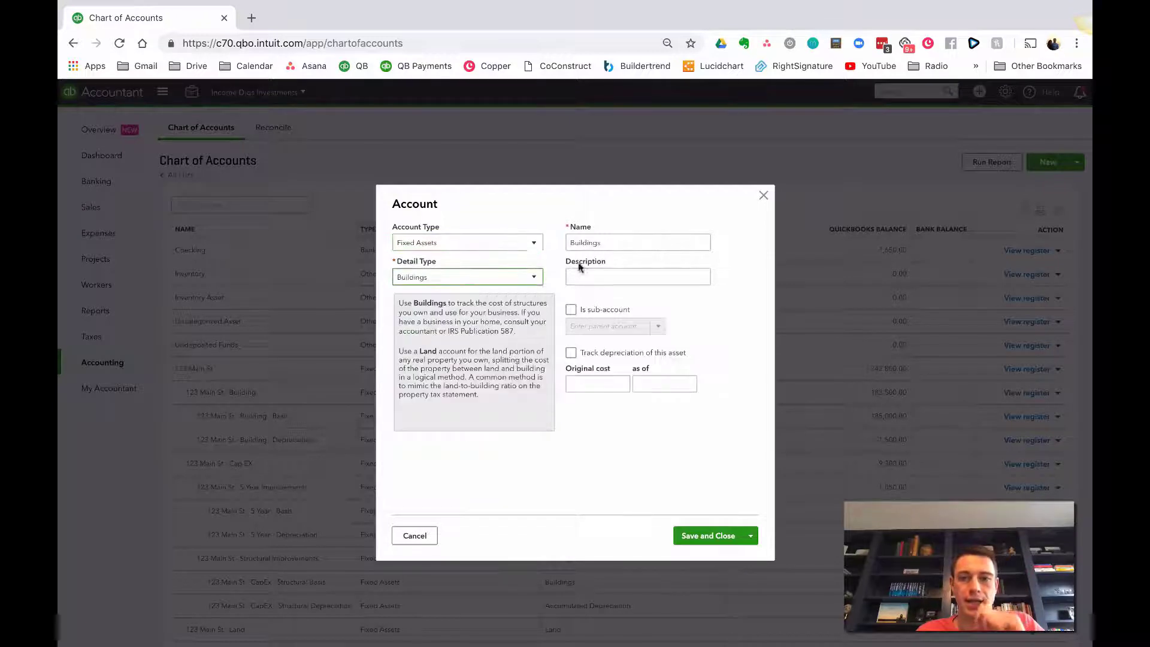
pyautogui.write('5 Year')
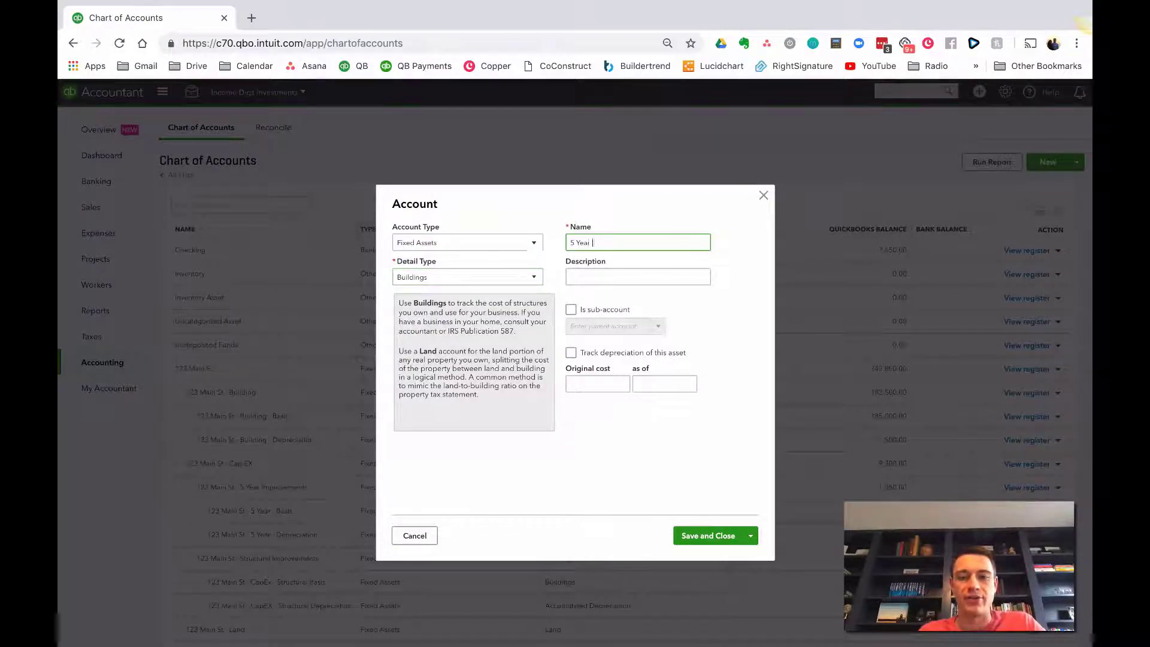
pyautogui.write(' Improvements')
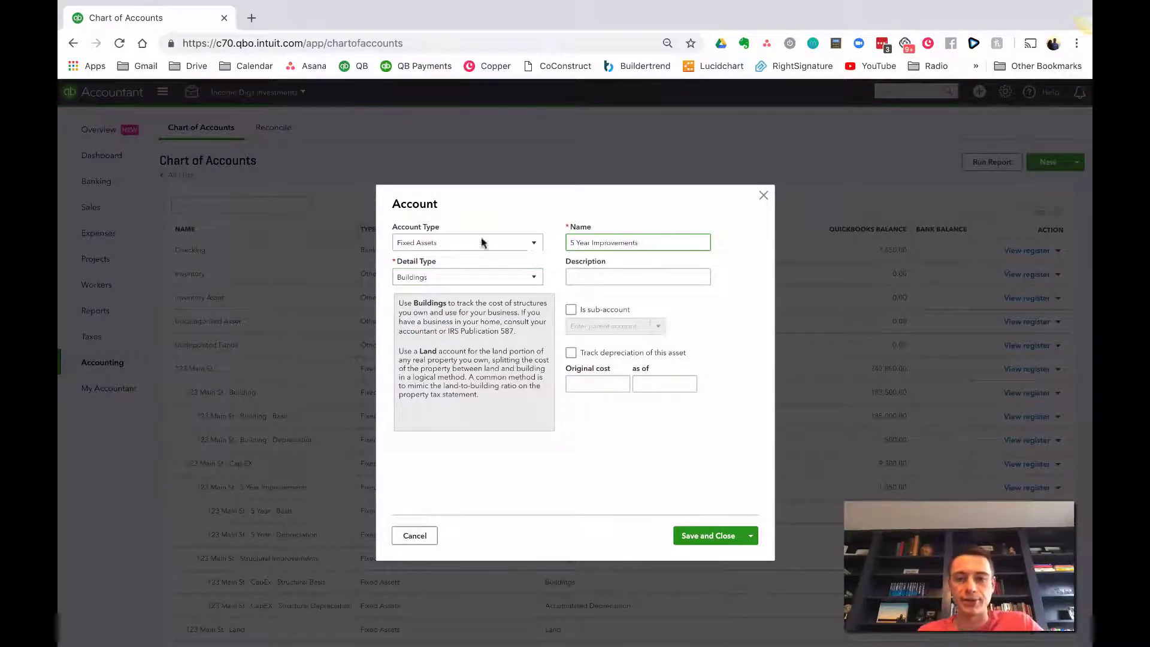
pyautogui.click(708, 536)
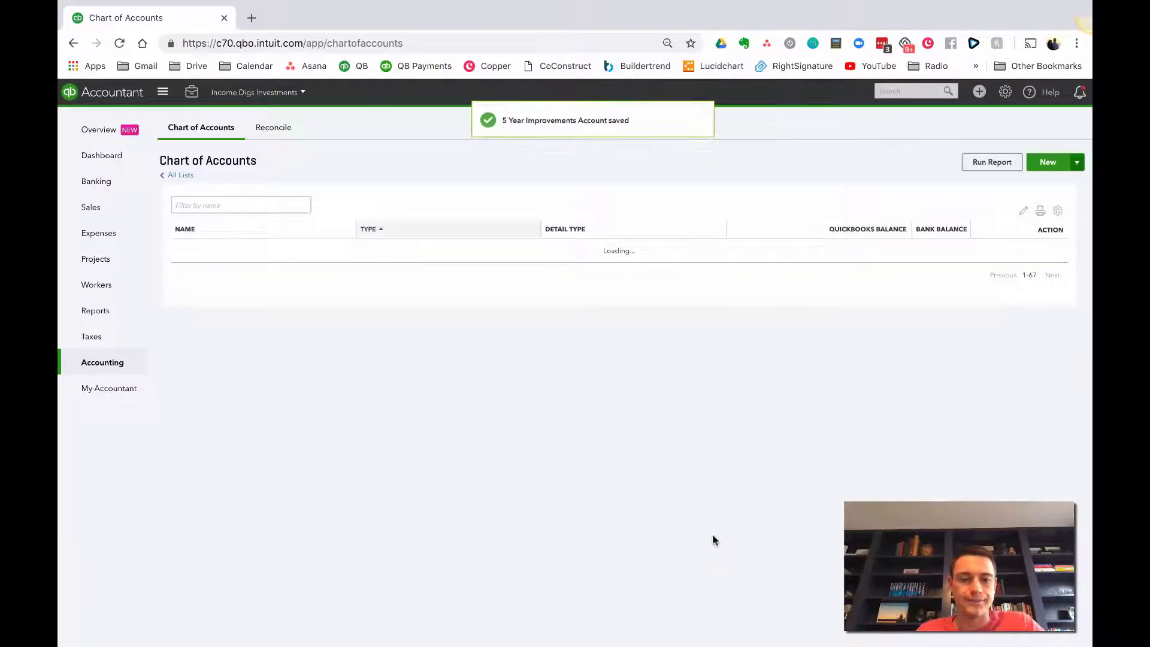
pyautogui.scroll(-2, 691, 394)
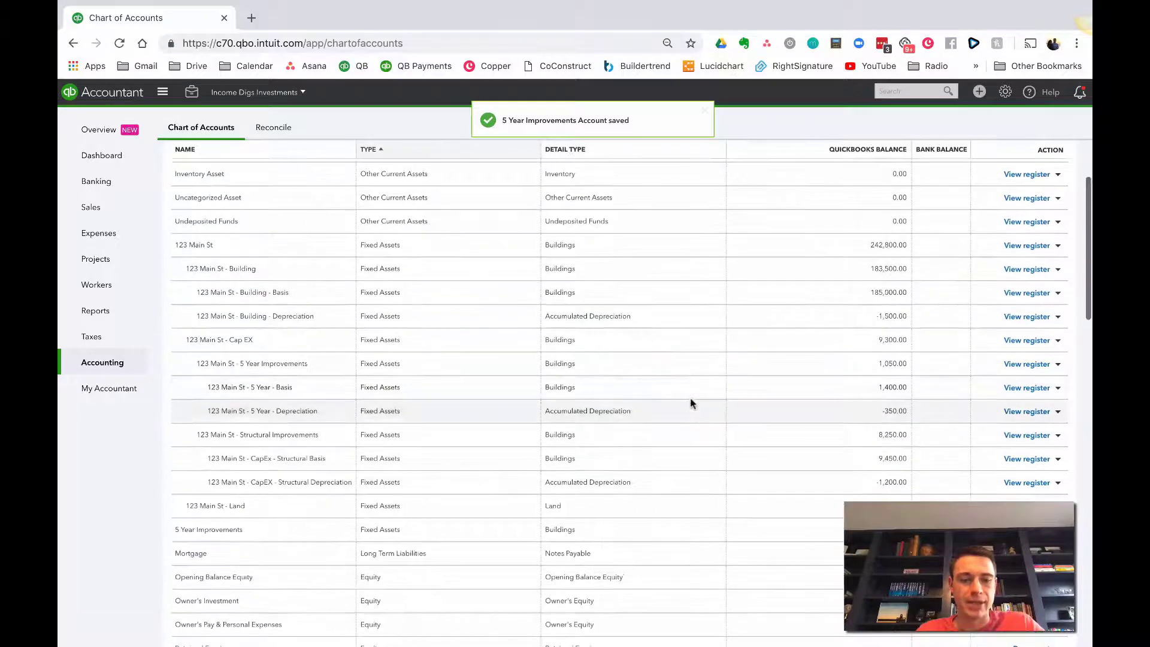
pyautogui.scroll(3, 313, 539)
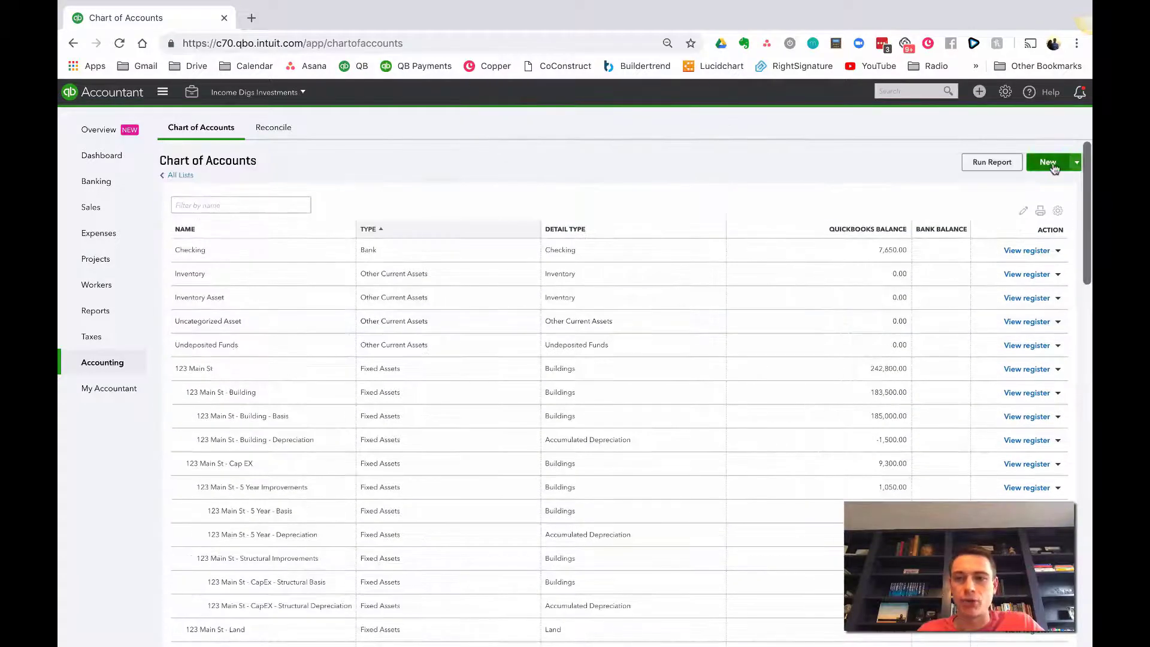
# Create a Fixed Assets account 'Structural Improvements' with Buildings detail type
pyautogui.click(1047, 162)
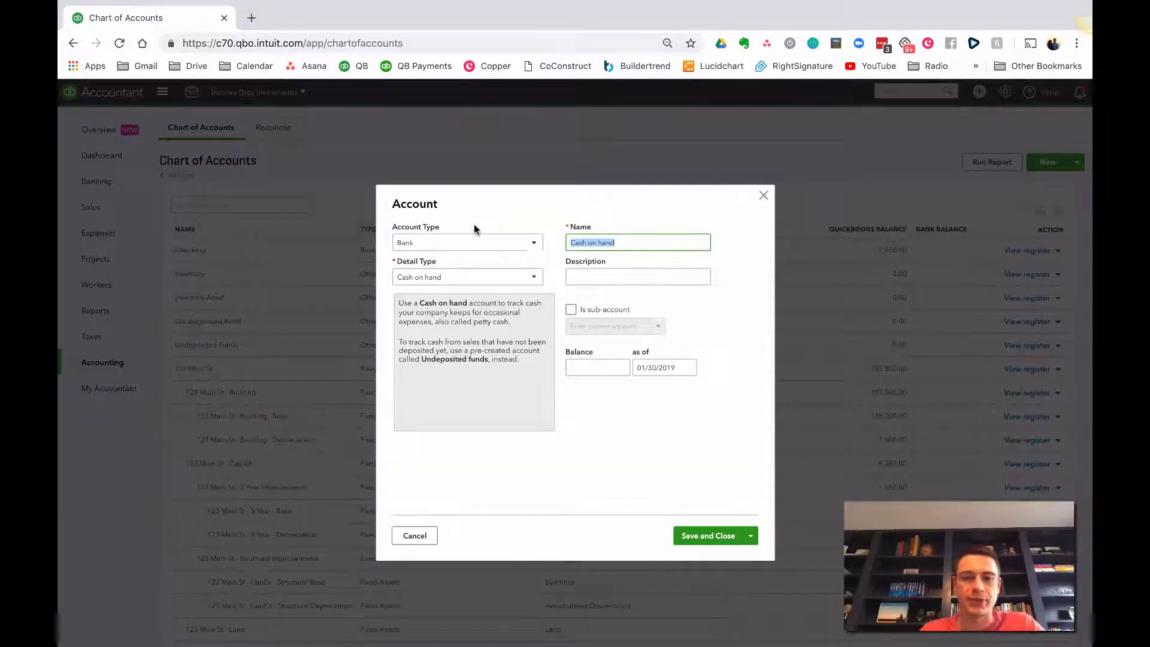
pyautogui.click(462, 242)
pyautogui.click(427, 308)
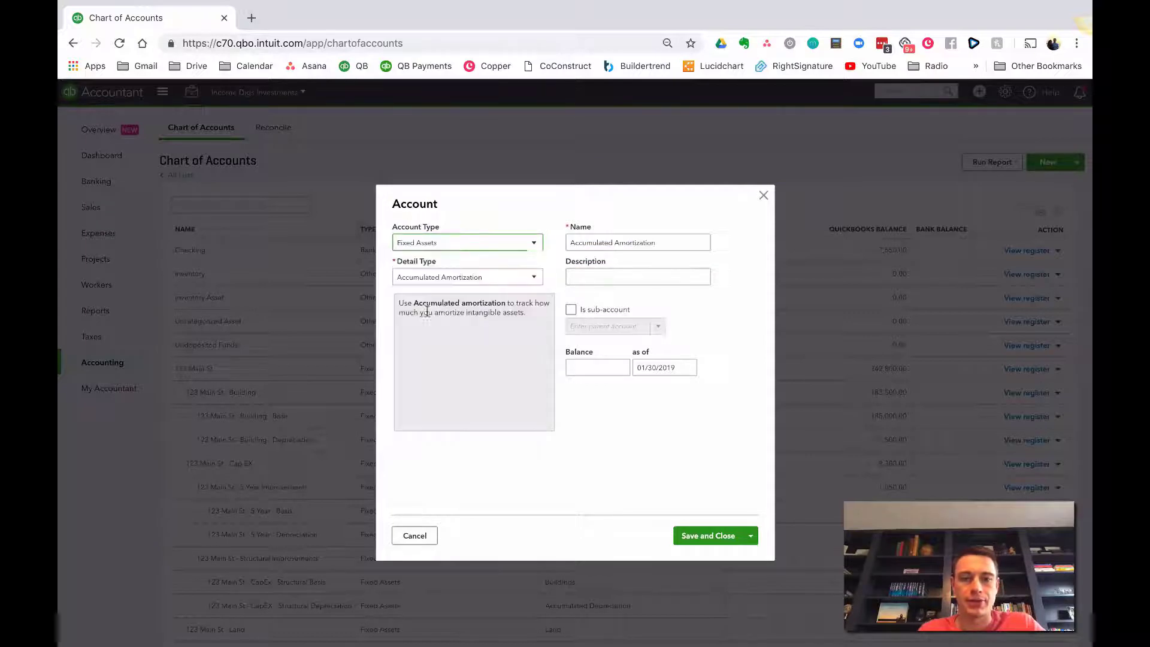
pyautogui.click(443, 278)
pyautogui.click(429, 337)
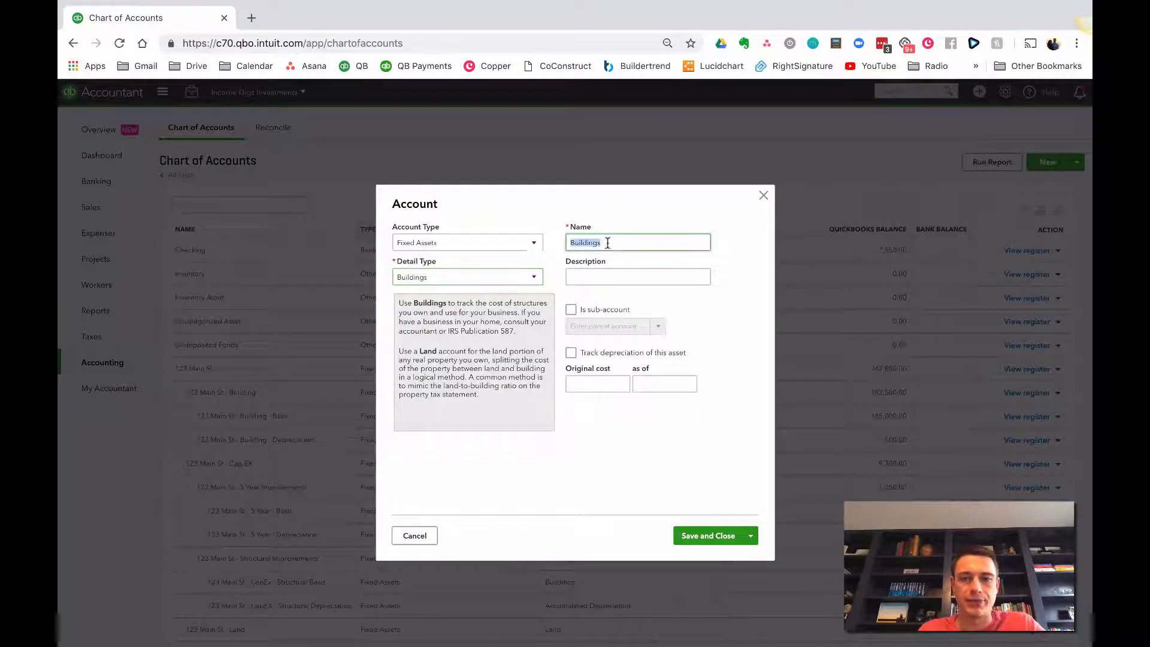
pyautogui.write('Structural Improvemnents')
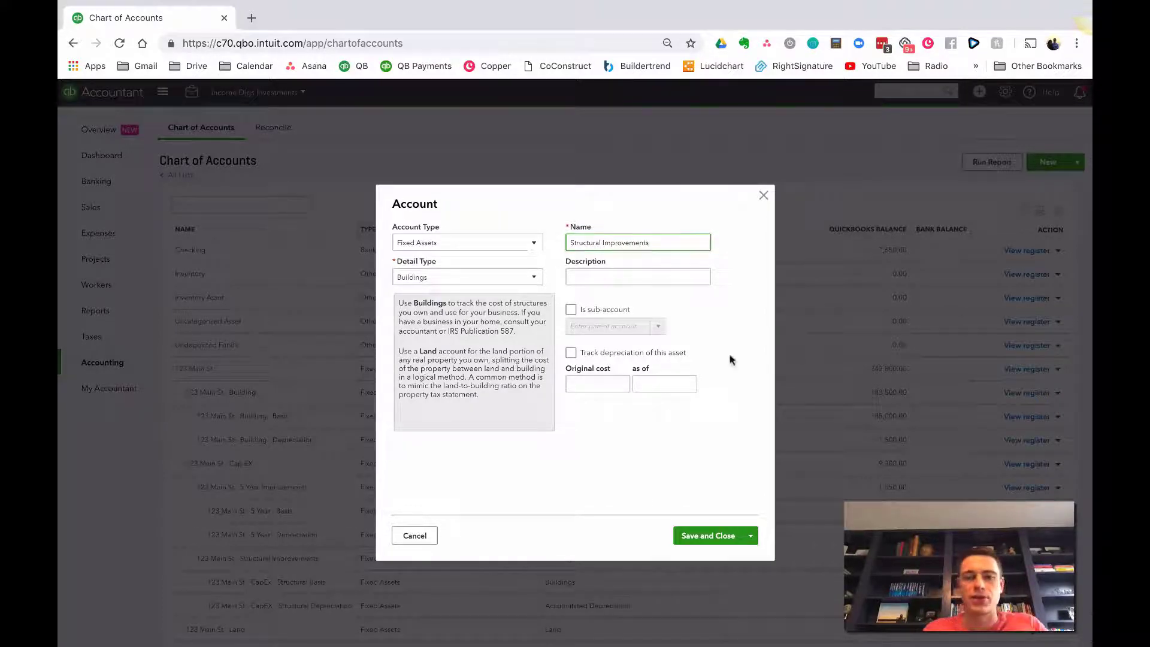
pyautogui.click(714, 535)
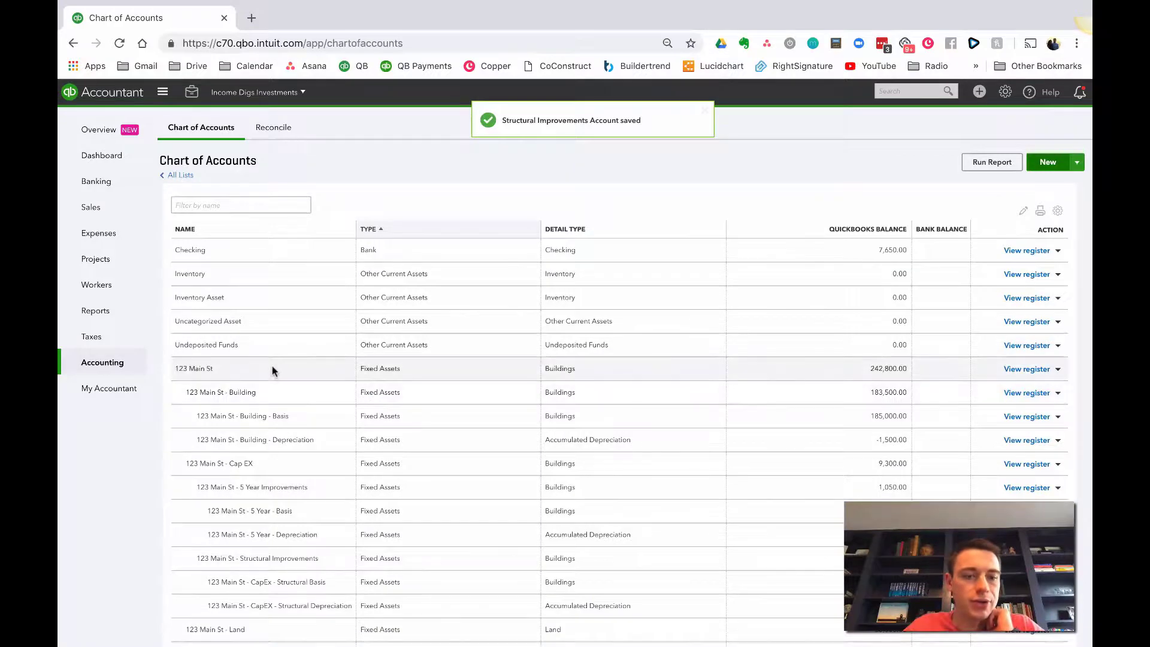
pyautogui.scroll(-5, 252, 402)
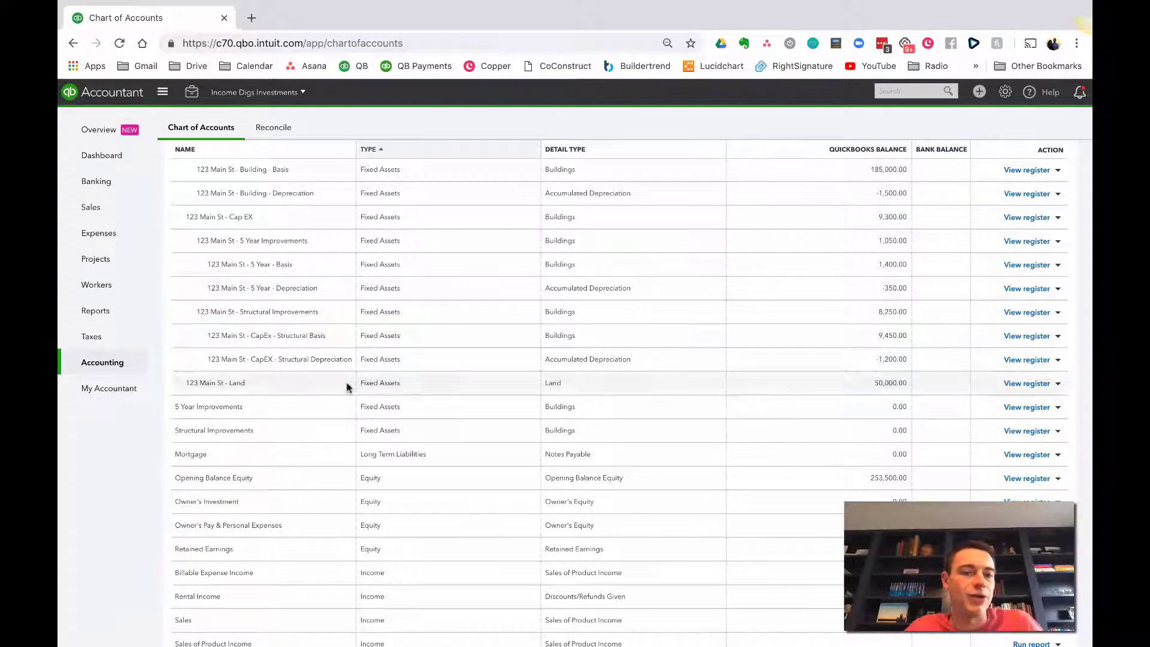
# Point the Appliances service's expense account at the improvement account, updating existing transactions
pyautogui.click(1005, 92)
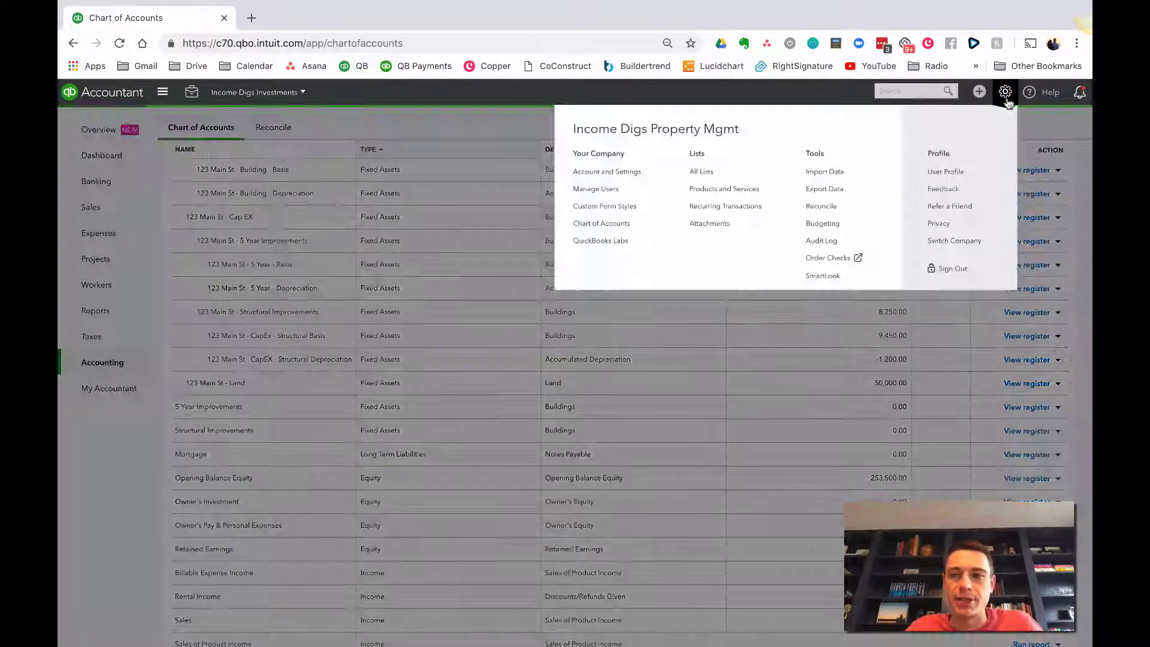
pyautogui.click(721, 190)
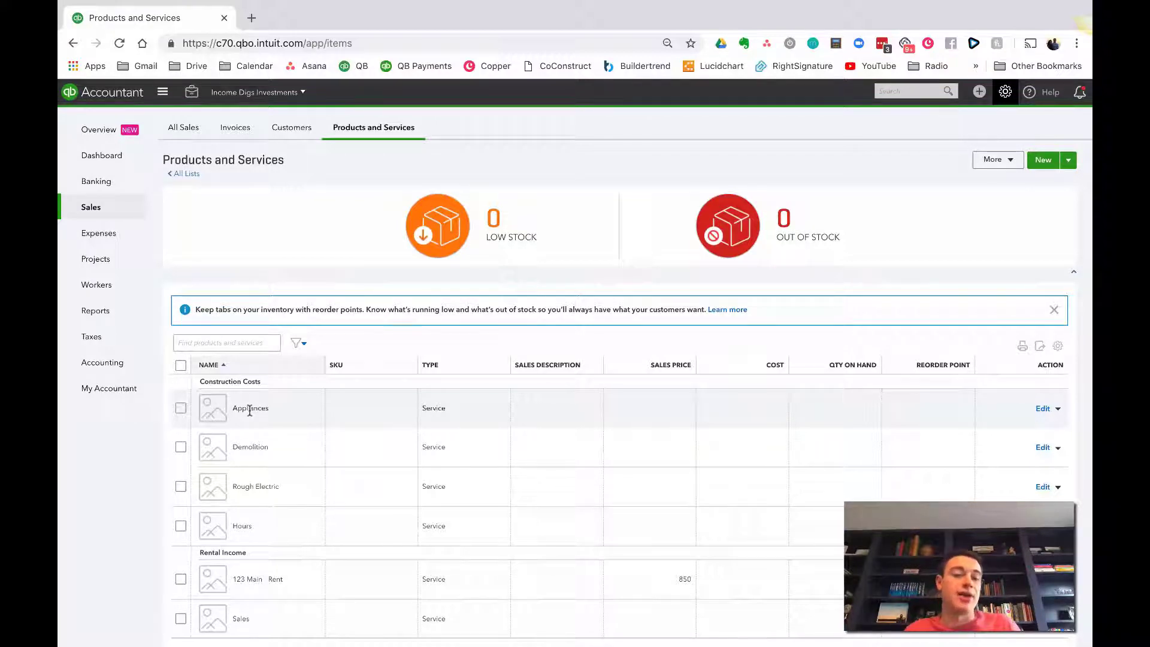
pyautogui.click(1041, 409)
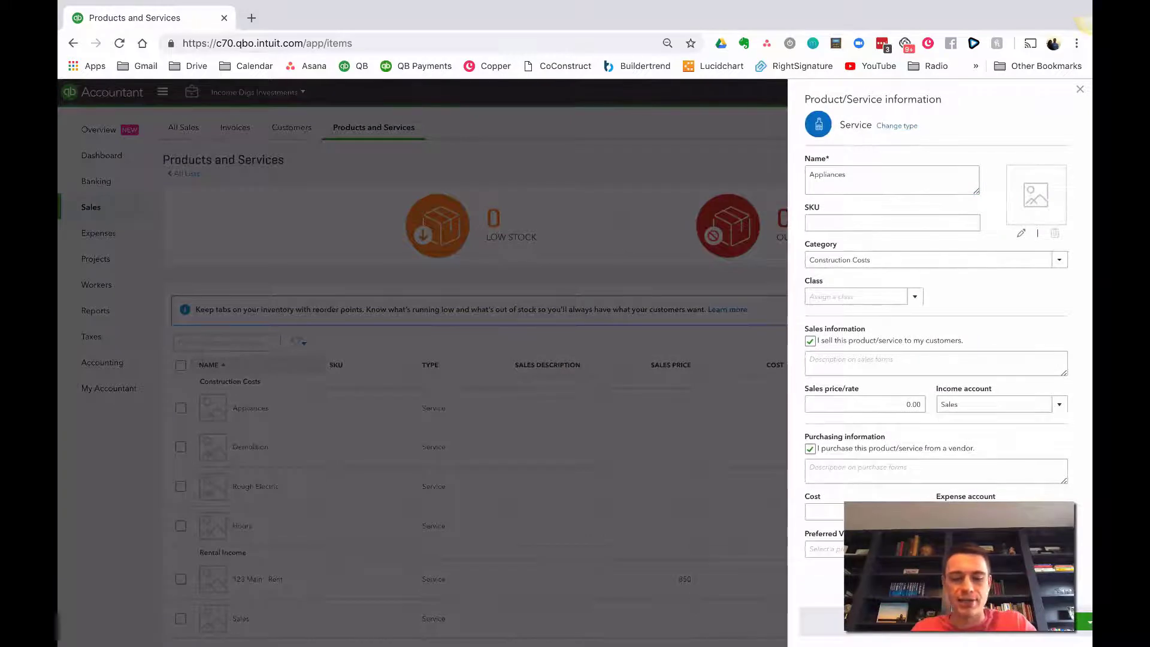
pyautogui.click(824, 549)
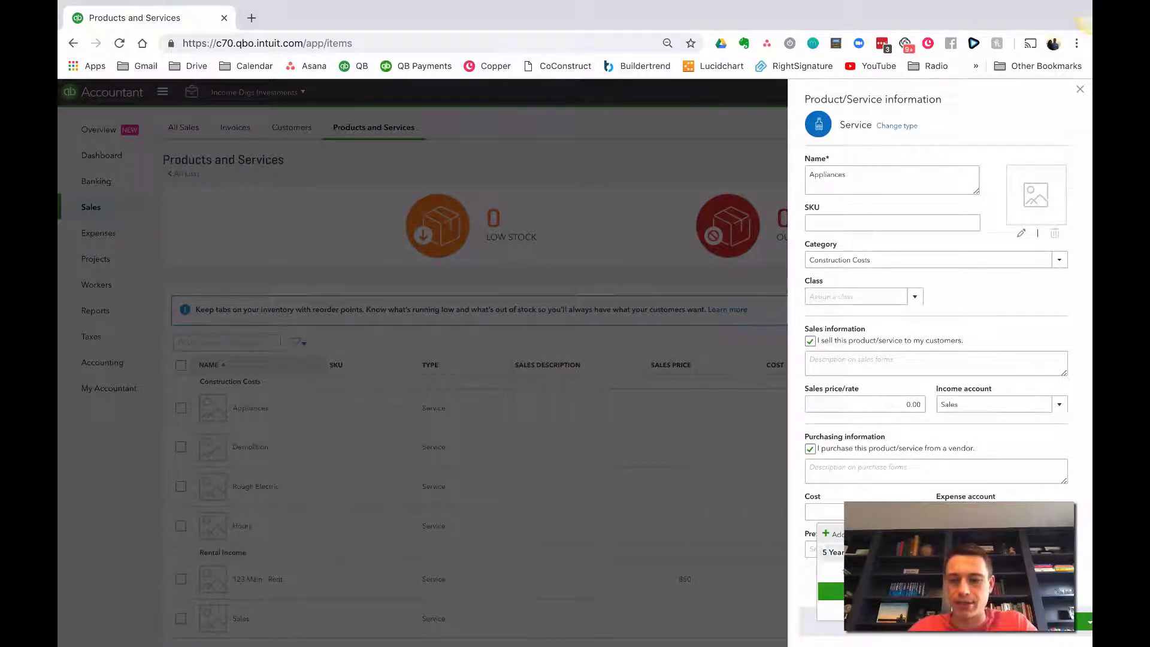
pyautogui.press('Escape')
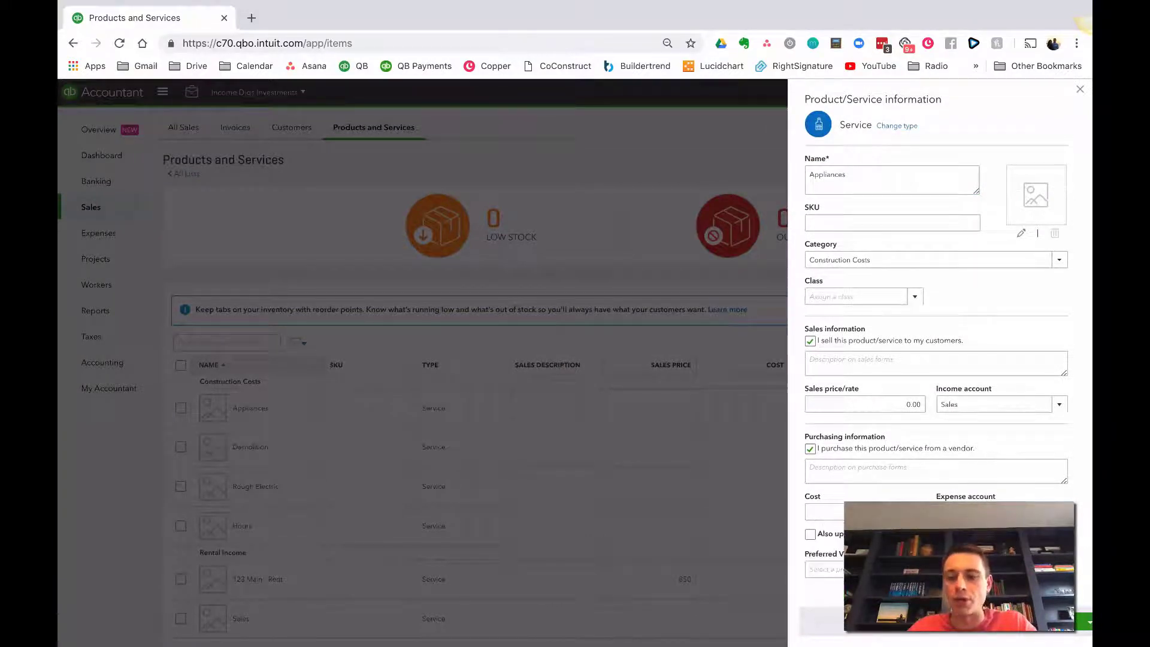
pyautogui.click(810, 534)
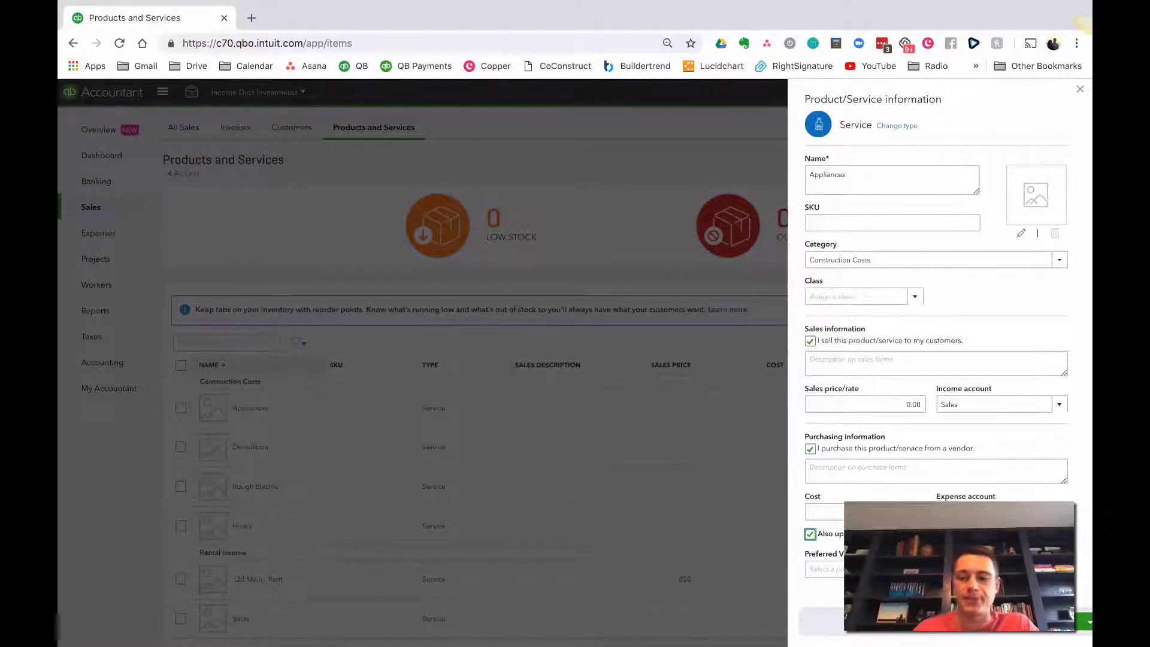
pyautogui.click(1058, 628)
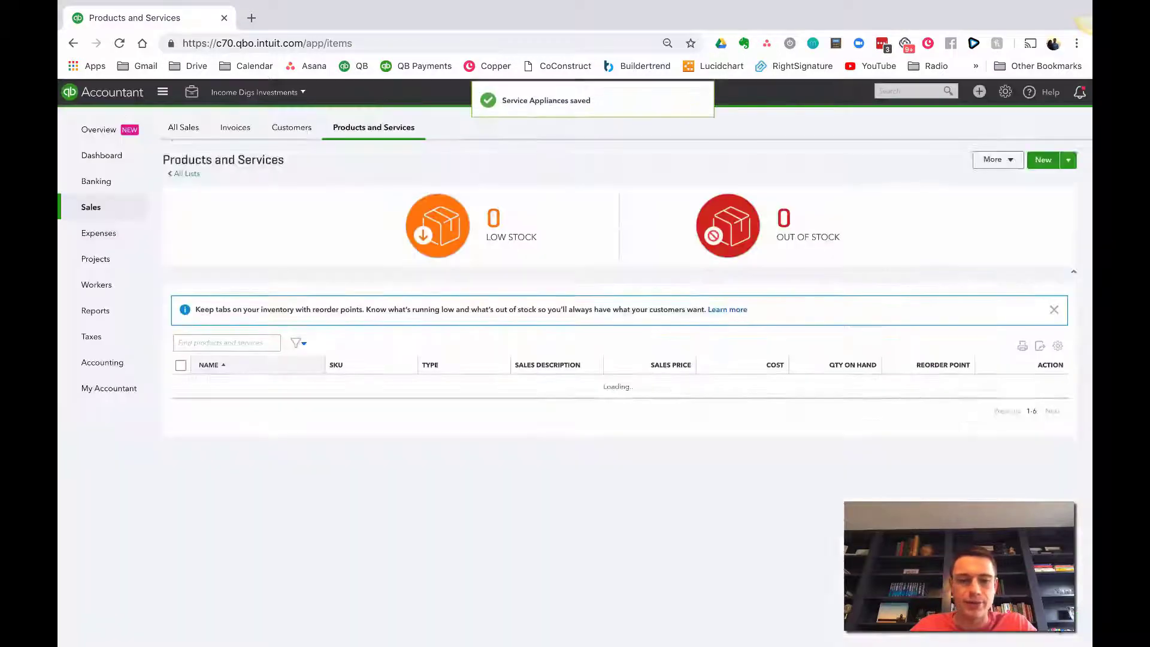
# Set the Demolition service's expense account to Structural Improvements and save it
pyautogui.click(1043, 412)
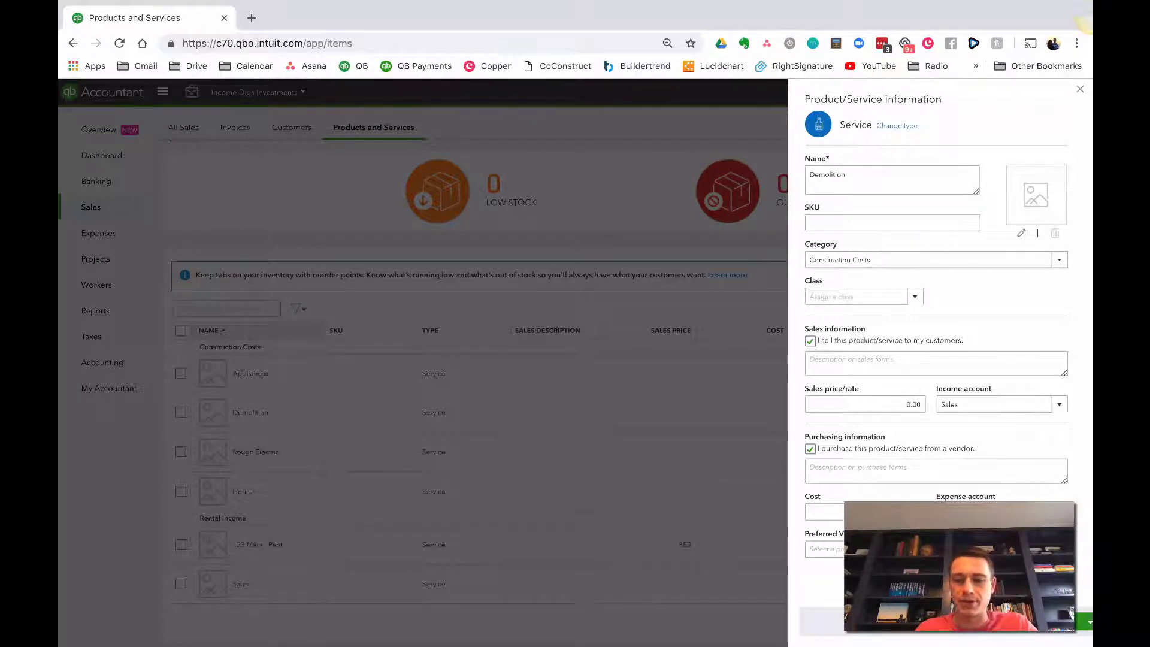
pyautogui.write('str')
pyautogui.click(1010, 381)
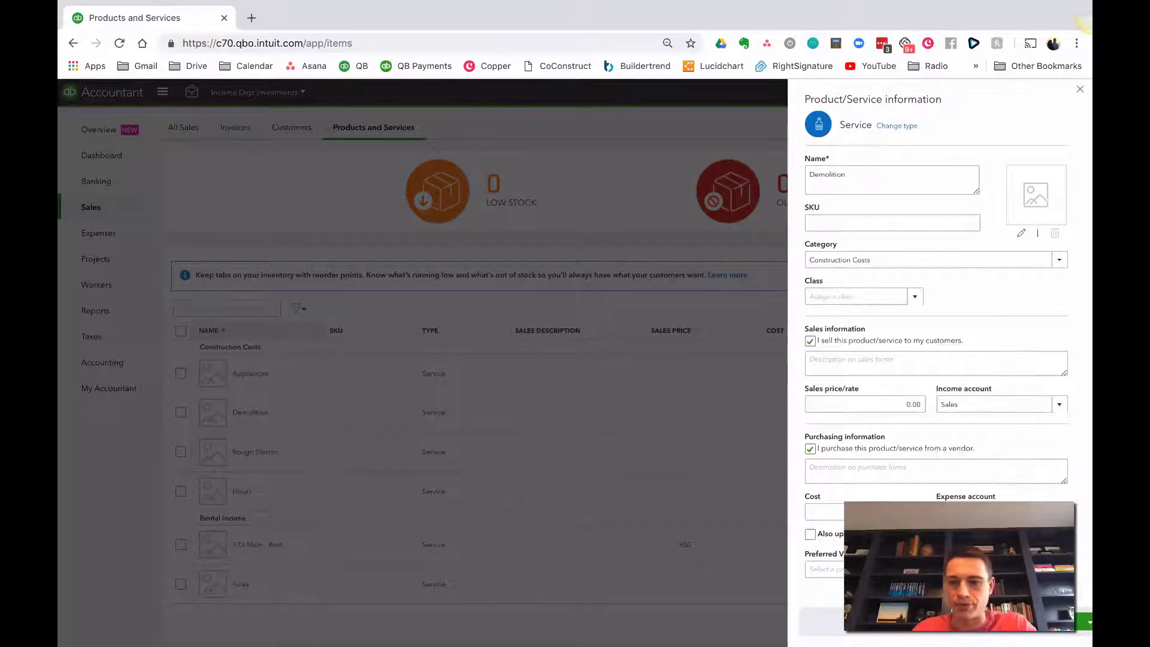
pyautogui.click(1080, 621)
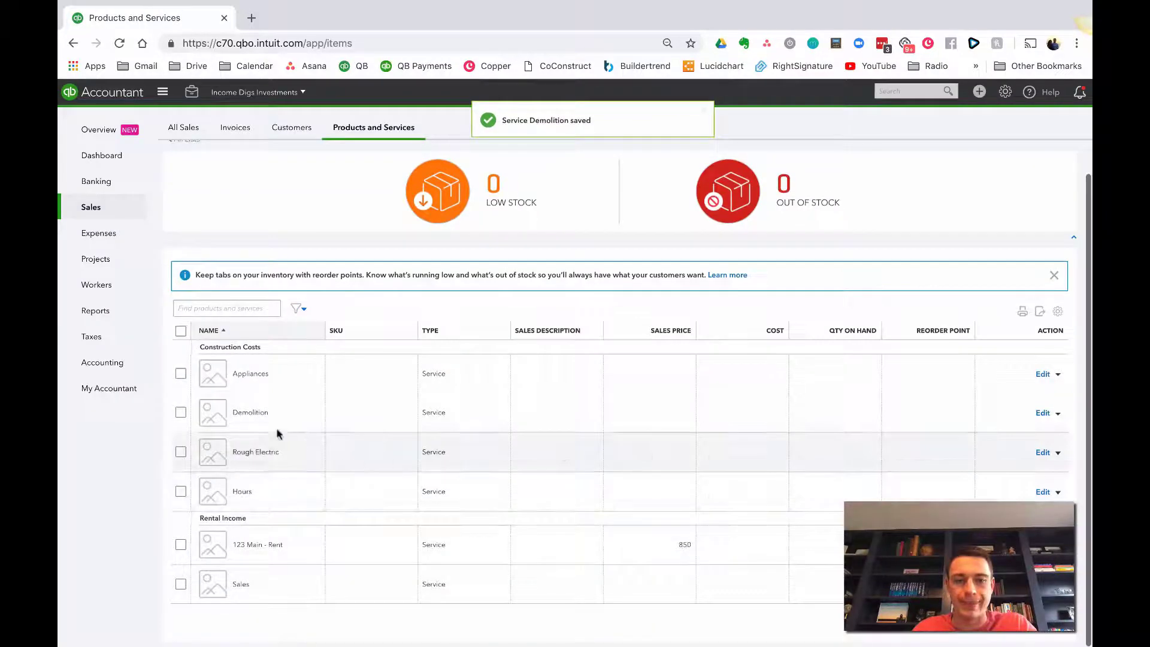
# Set Rough Electric's expense account to the improvement account, updating existing transactions too
pyautogui.click(1043, 452)
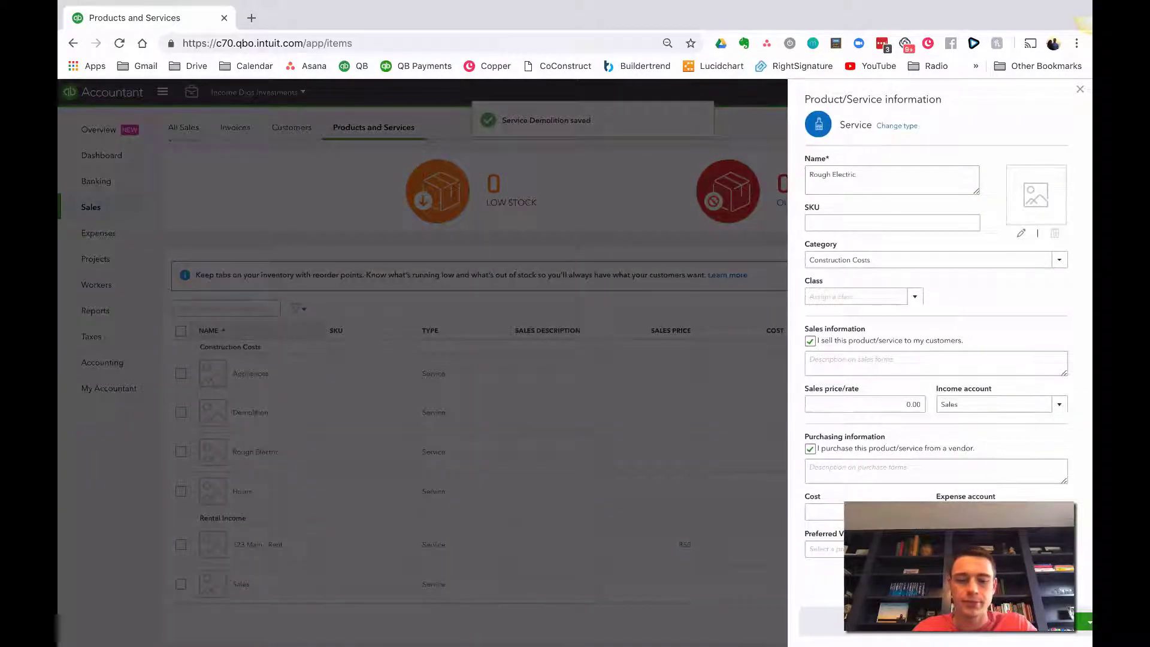
pyautogui.click(994, 512)
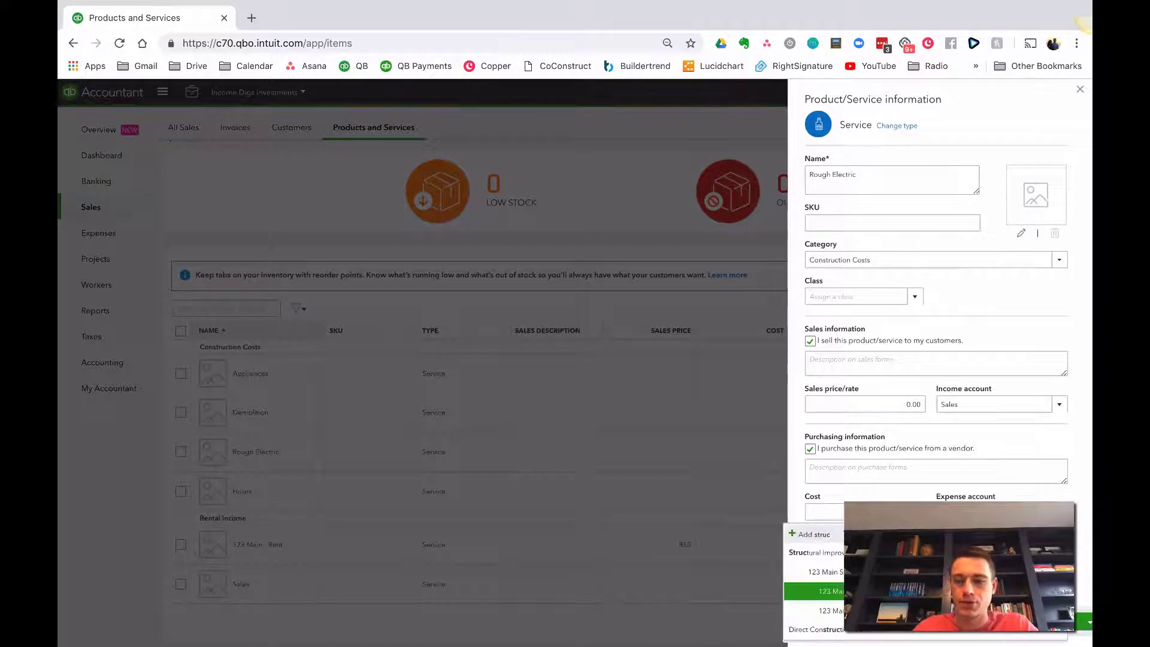
pyautogui.click(810, 550)
pyautogui.click(809, 534)
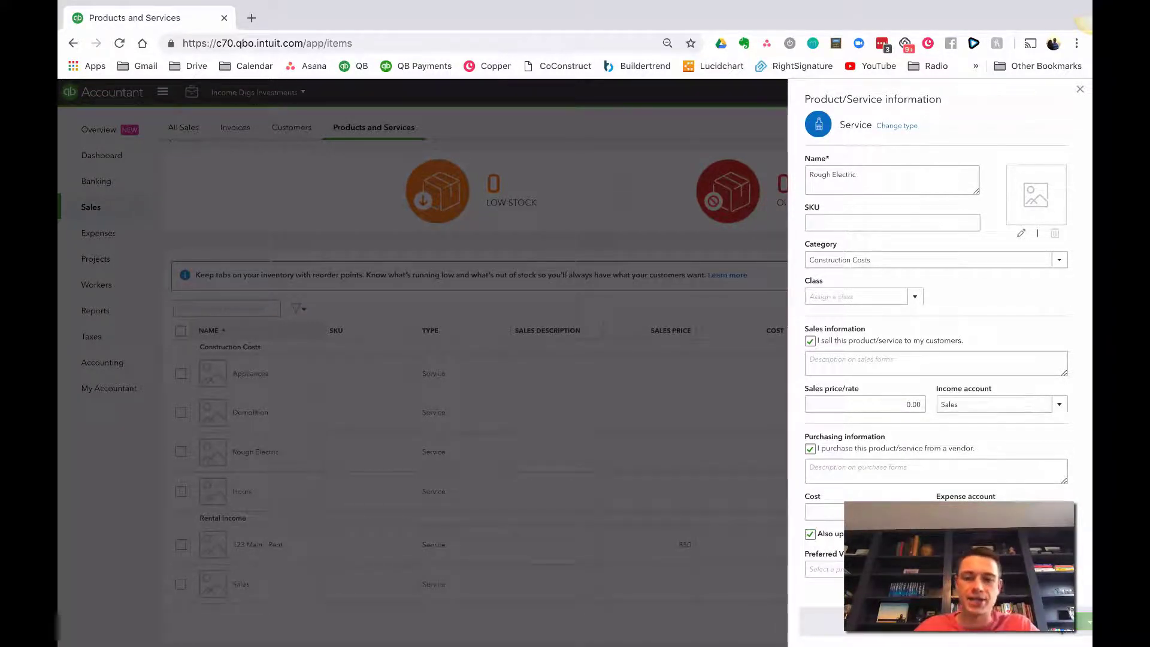
pyautogui.click(1072, 623)
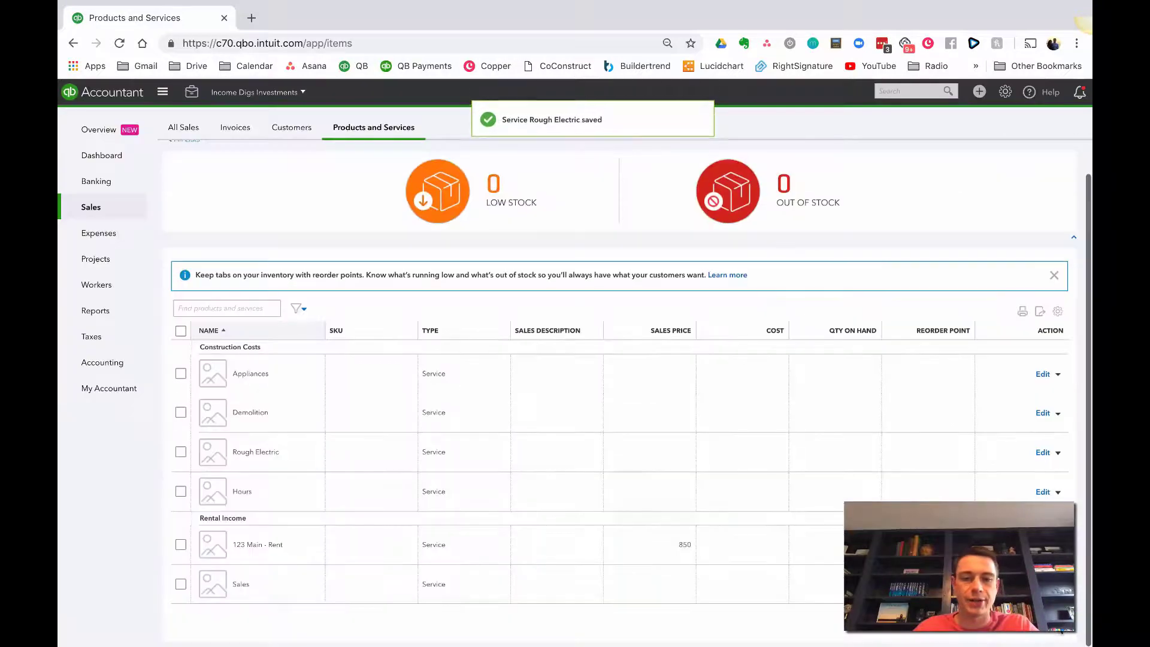
# Reopen the 2018 cash Balance Sheet, showing 5 Year Improvements $1,400.00 and Structural Improvements $9,450.00
pyautogui.click(103, 311)
pyautogui.click(223, 305)
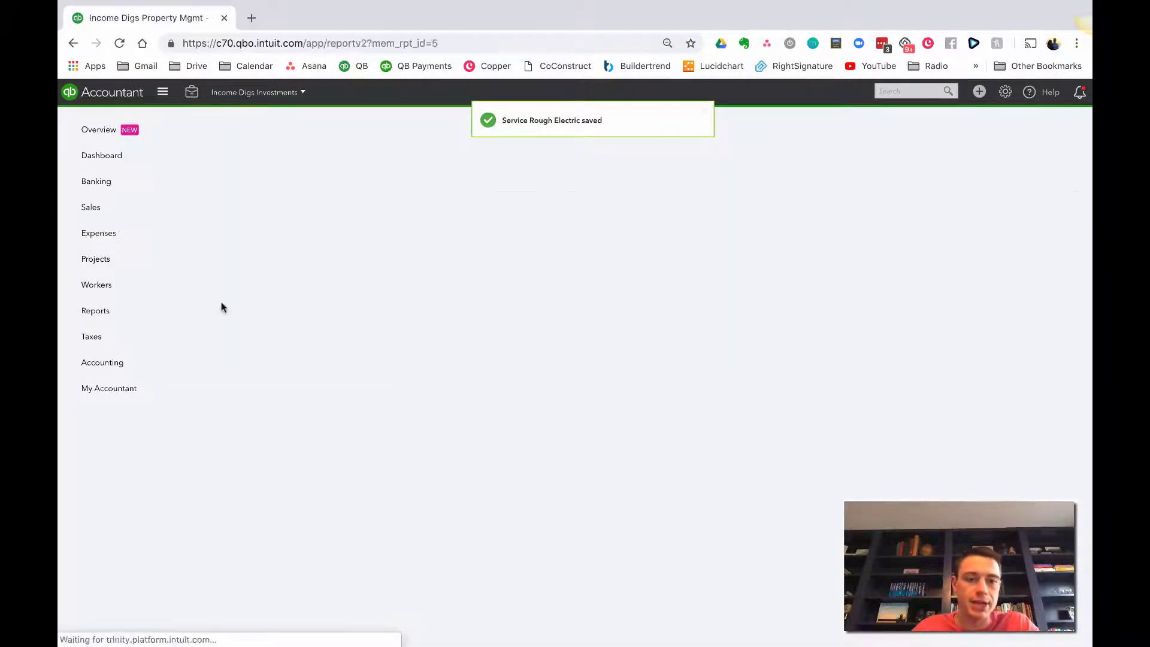
pyautogui.scroll(-2, 446, 451)
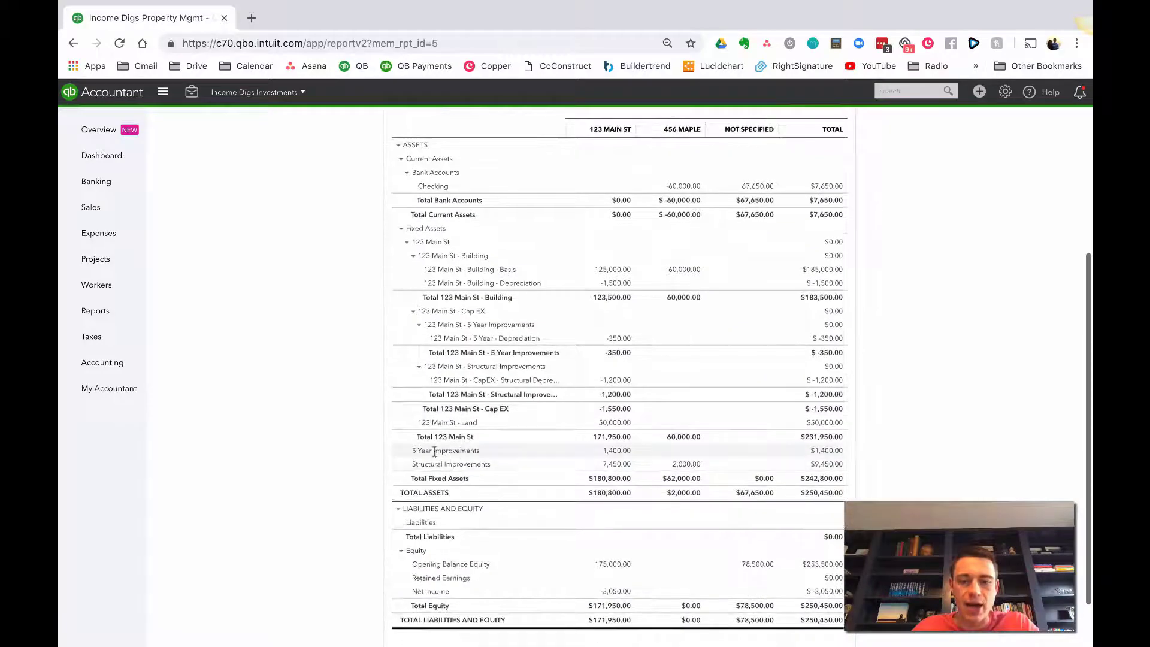
pyautogui.scroll(-1, 608, 456)
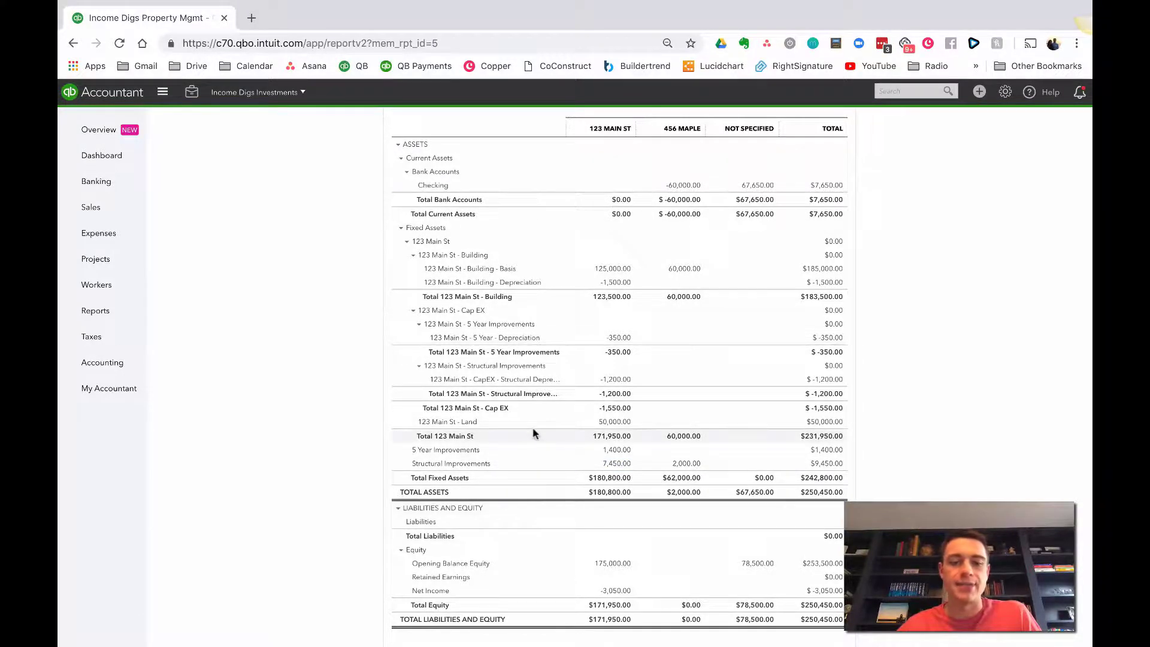
pyautogui.scroll(1, 542, 461)
pyautogui.scroll(1, 834, 264)
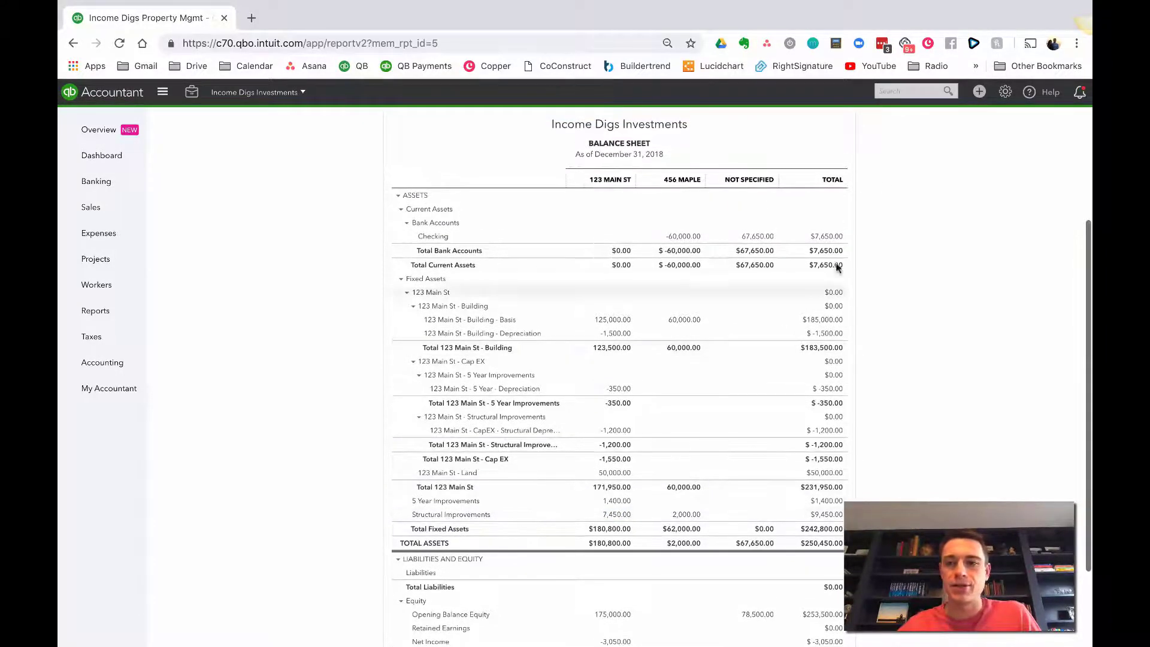
# Start a new journal entry dated 12/31/2018
pyautogui.click(979, 92)
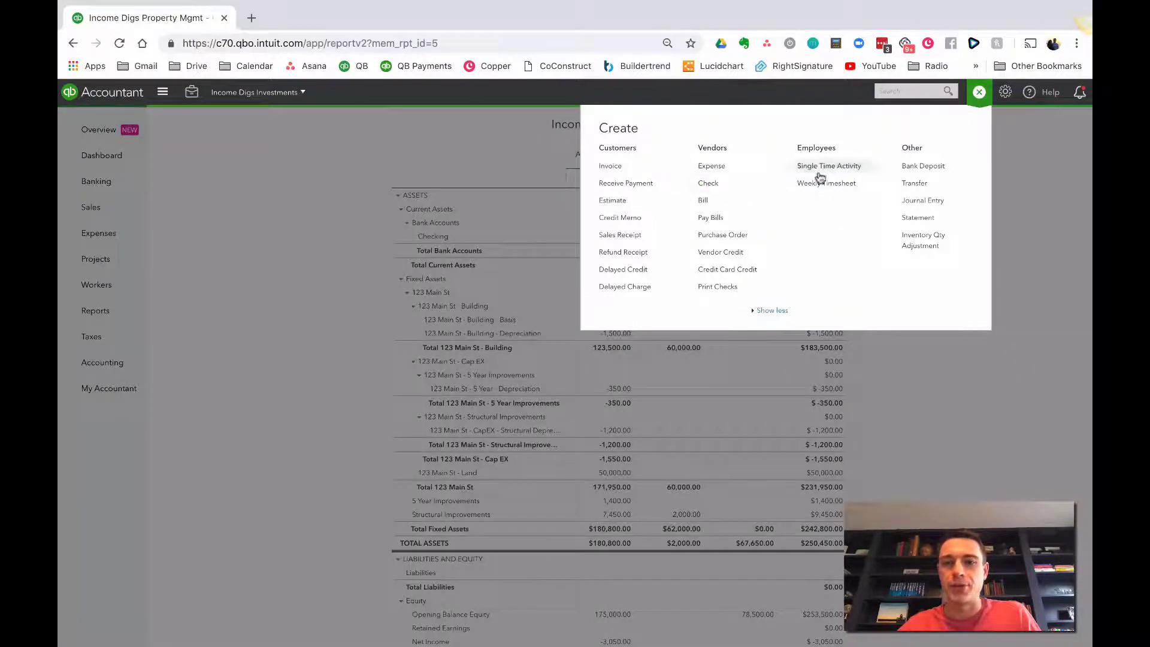
pyautogui.click(923, 203)
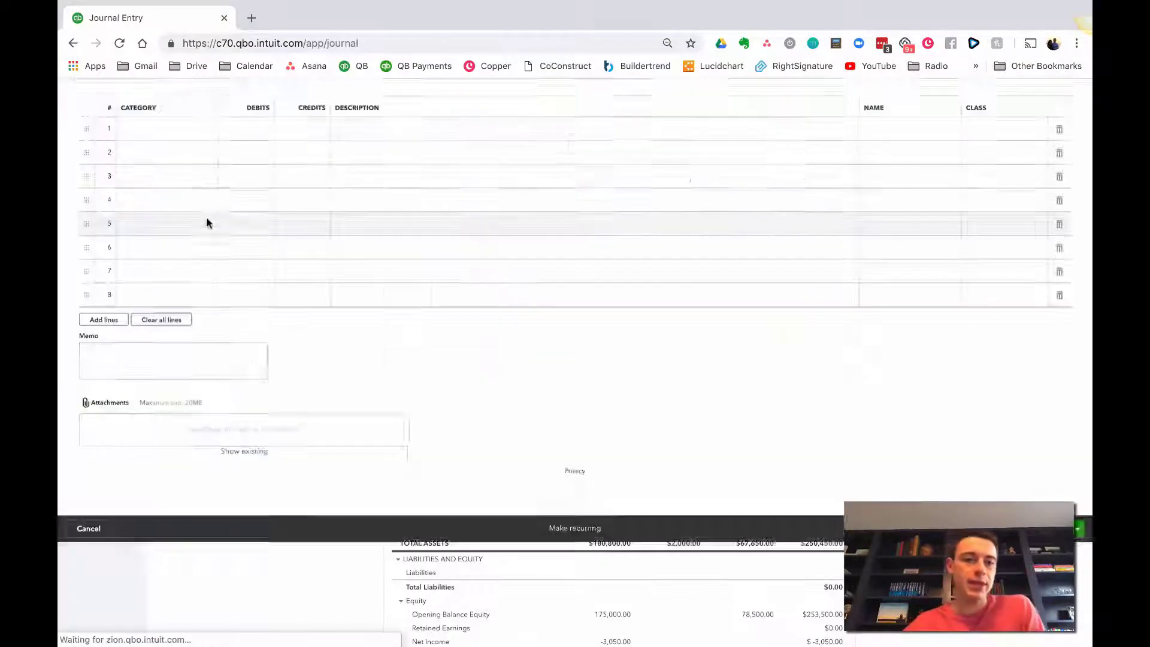
pyautogui.moveTo(72, 167); pyautogui.dragTo(146, 175)
pyautogui.write('123/1/2018')
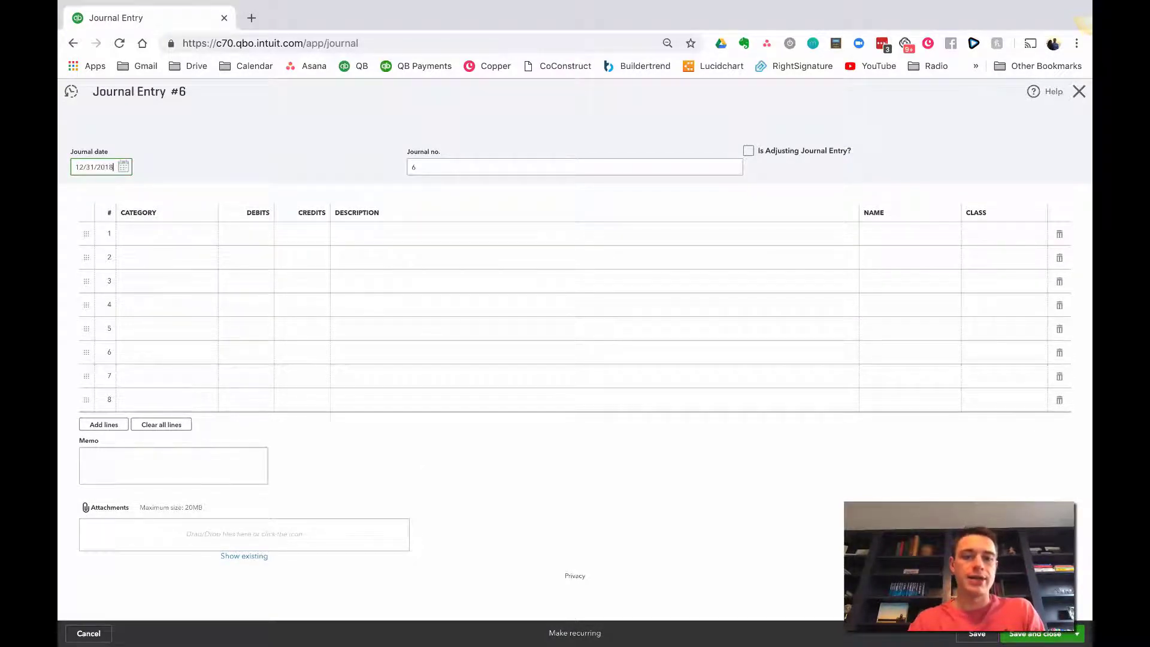
pyautogui.press('Tab')
# Credit 5 Year Improvements 1,400.00, described 'Year End Transfer', class 123 Main St
pyautogui.click(160, 234)
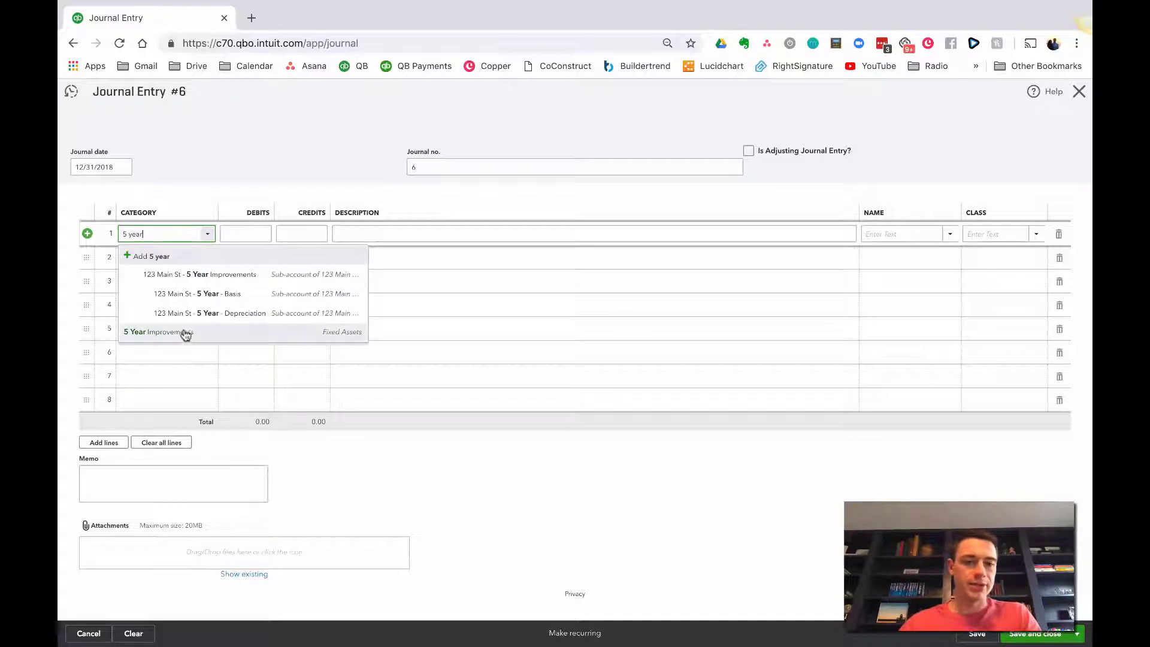
pyautogui.click(188, 333)
pyautogui.click(297, 228)
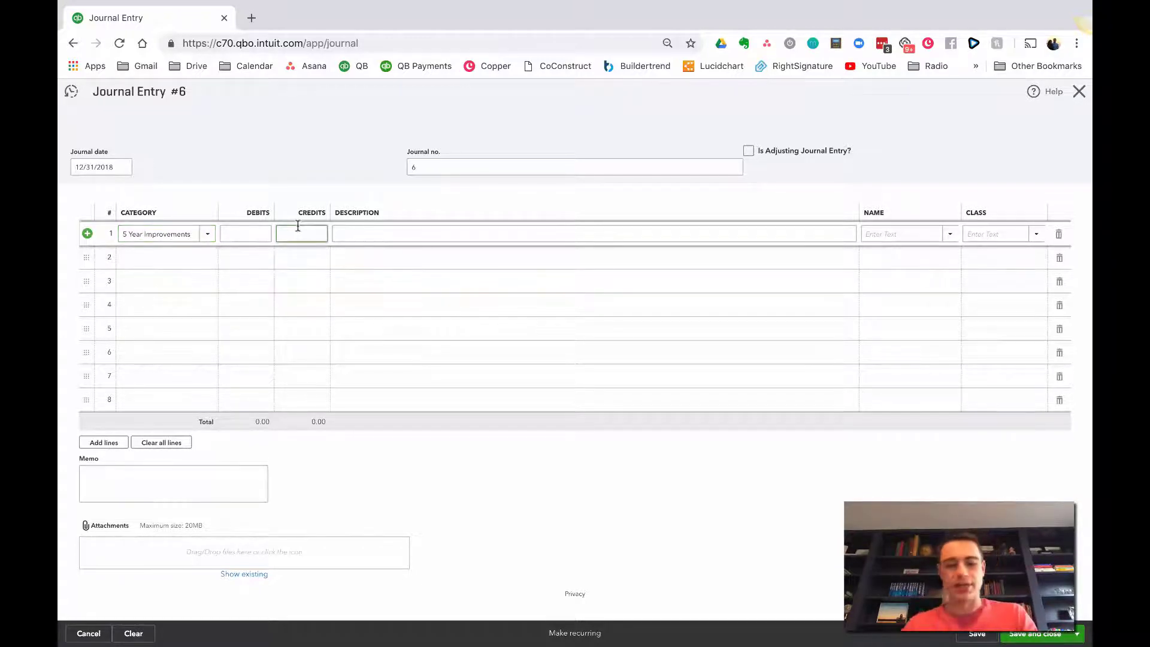
pyautogui.write('1400')
pyautogui.press('Tab')
pyautogui.write('Y')
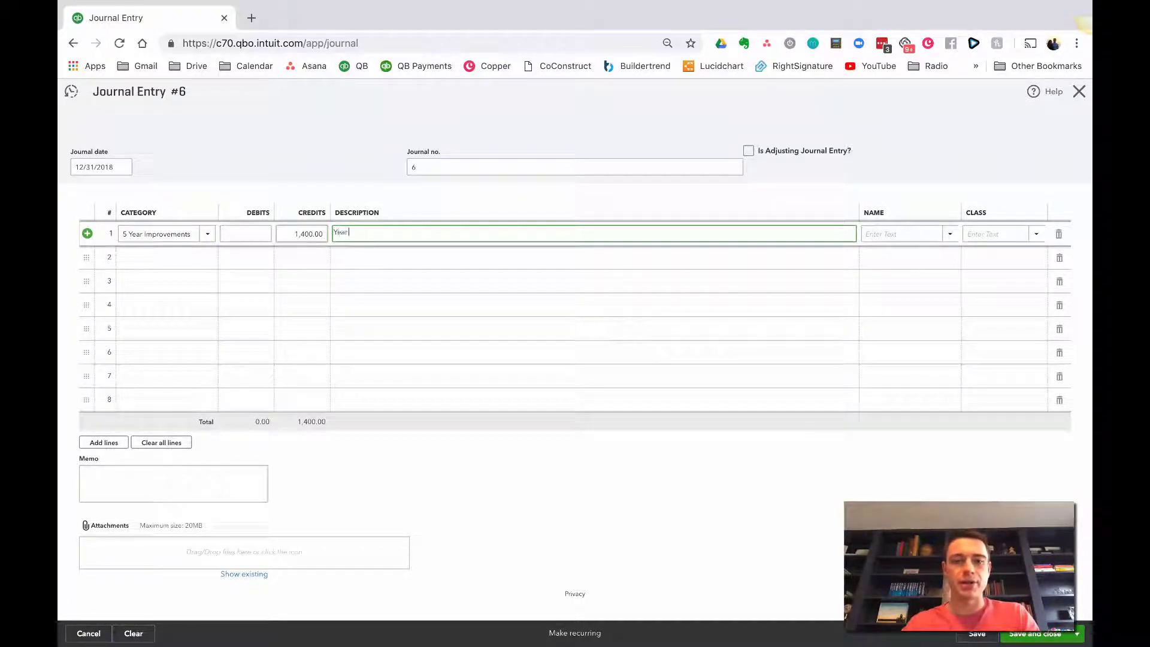
pyautogui.write('ear End Transf')
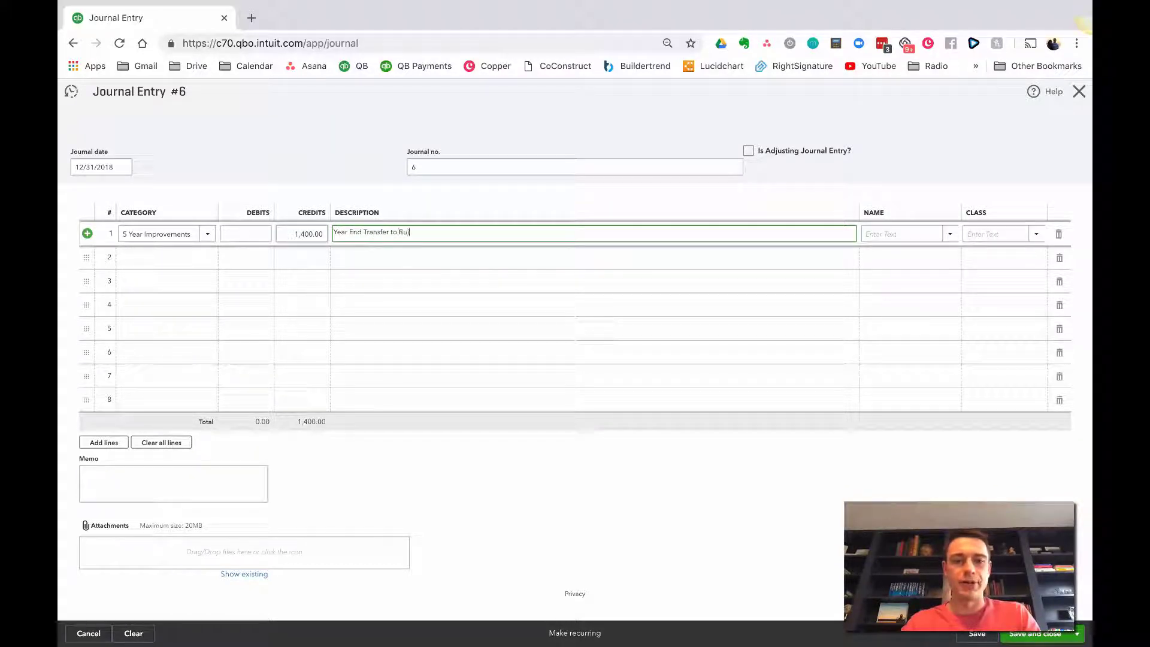
pyautogui.write('er t')
pyautogui.press('Tab')
pyautogui.press('Tab')
pyautogui.write('123')
pyautogui.press('Return')
# Credit Structural Improvements 7,450.00 on line 2 with class 123 Main St
pyautogui.press('Tab')
pyautogui.write('structu')
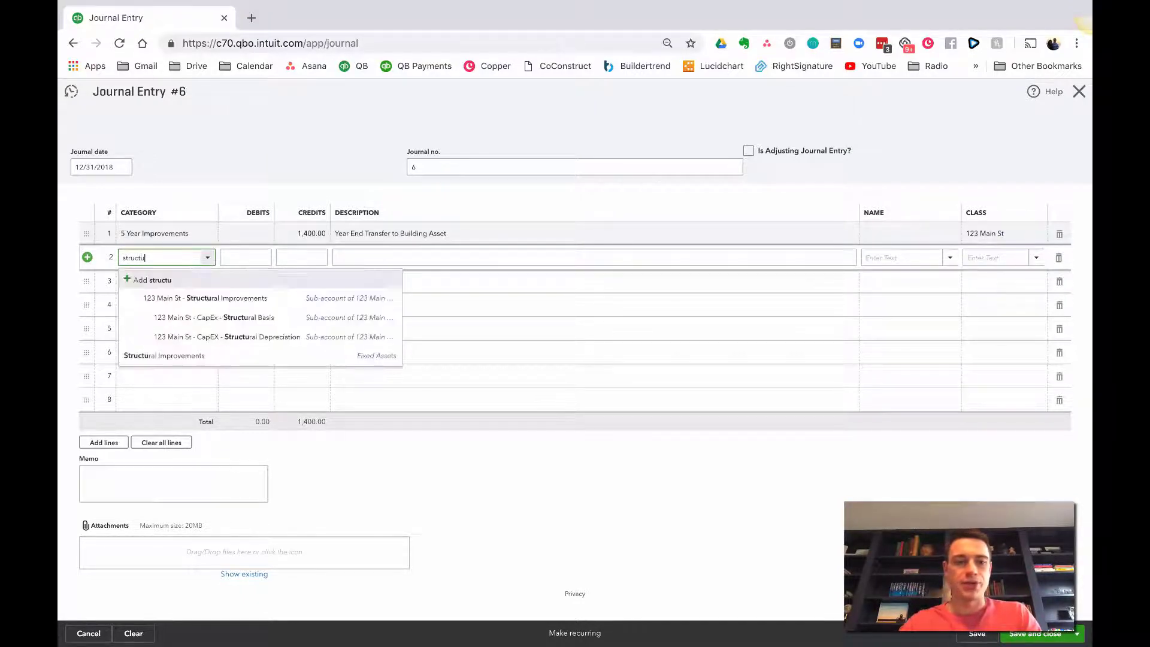
pyautogui.press('Down')
pyautogui.press('Down')
pyautogui.press('Down')
pyautogui.press('Down')
pyautogui.press('Tab')
pyautogui.press('Tab')
pyautogui.write('7,4')
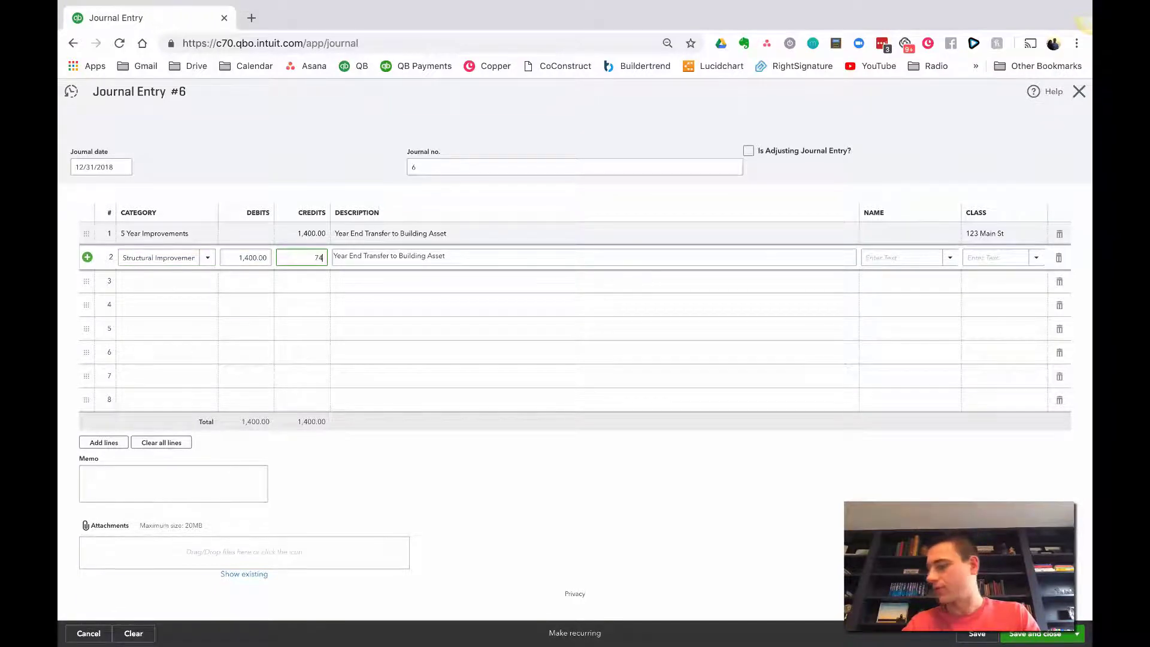
pyautogui.write('50')
pyautogui.press('Tab')
pyautogui.press('Tab')
pyautogui.press('Tab')
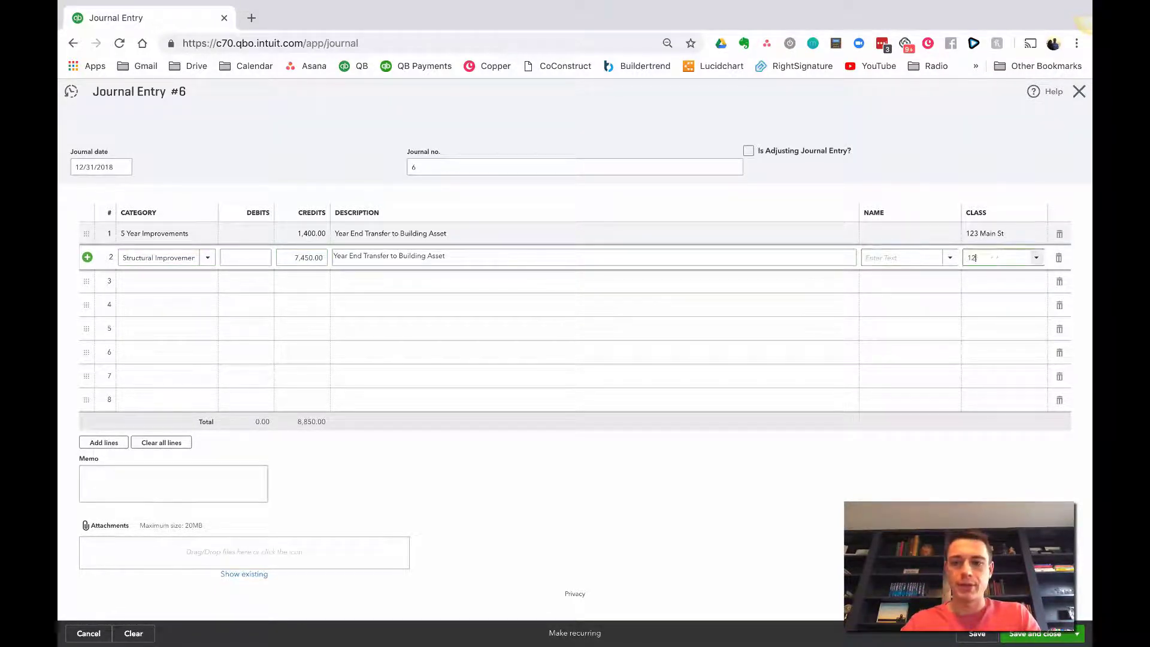
pyautogui.write('123 Main St')
pyautogui.press('Tab')
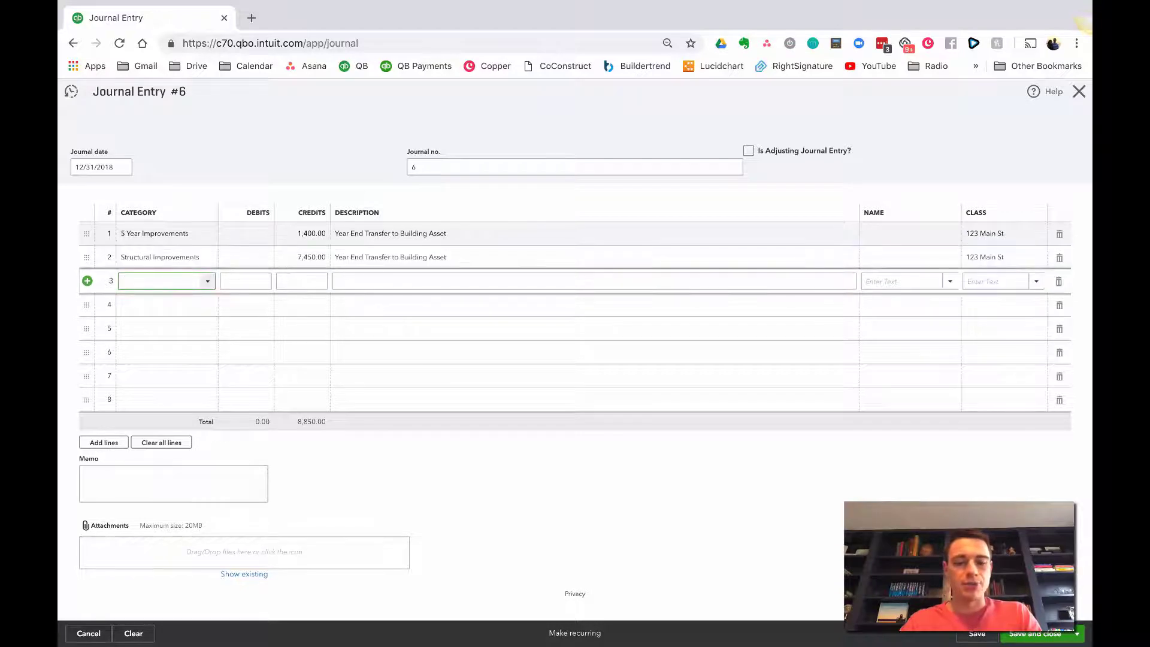
# Debit 123 Main St - 5 Year - Basis 1,400.00 with class 123 Main St
pyautogui.write('123')
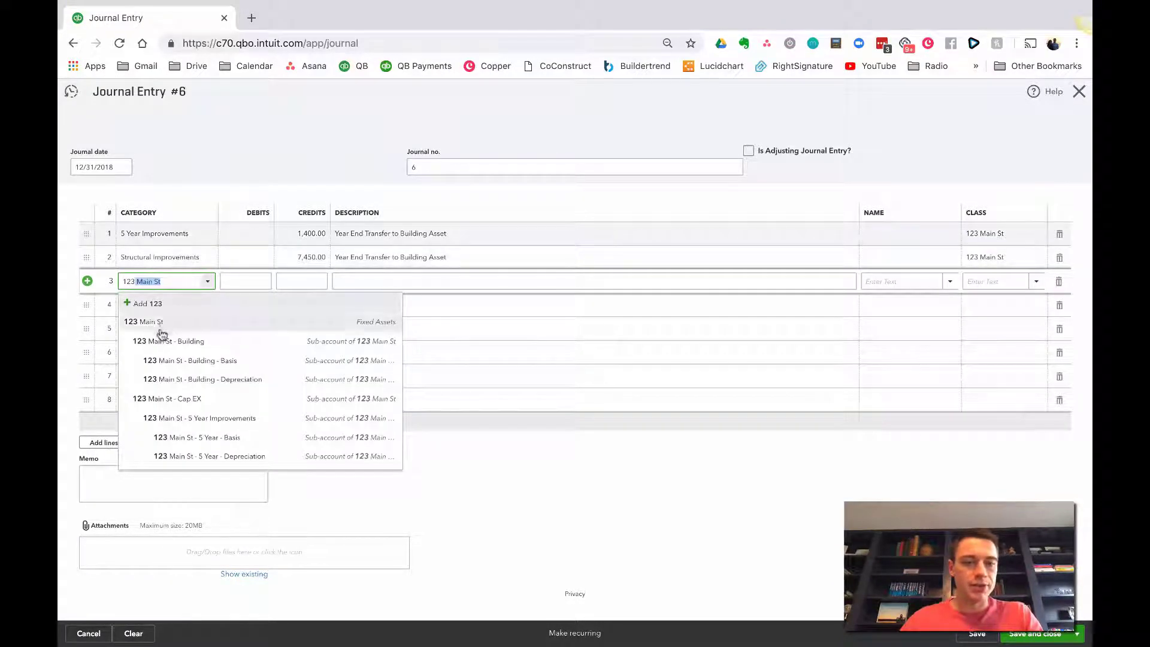
pyautogui.click(200, 443)
pyautogui.press('Tab')
pyautogui.write('1,4')
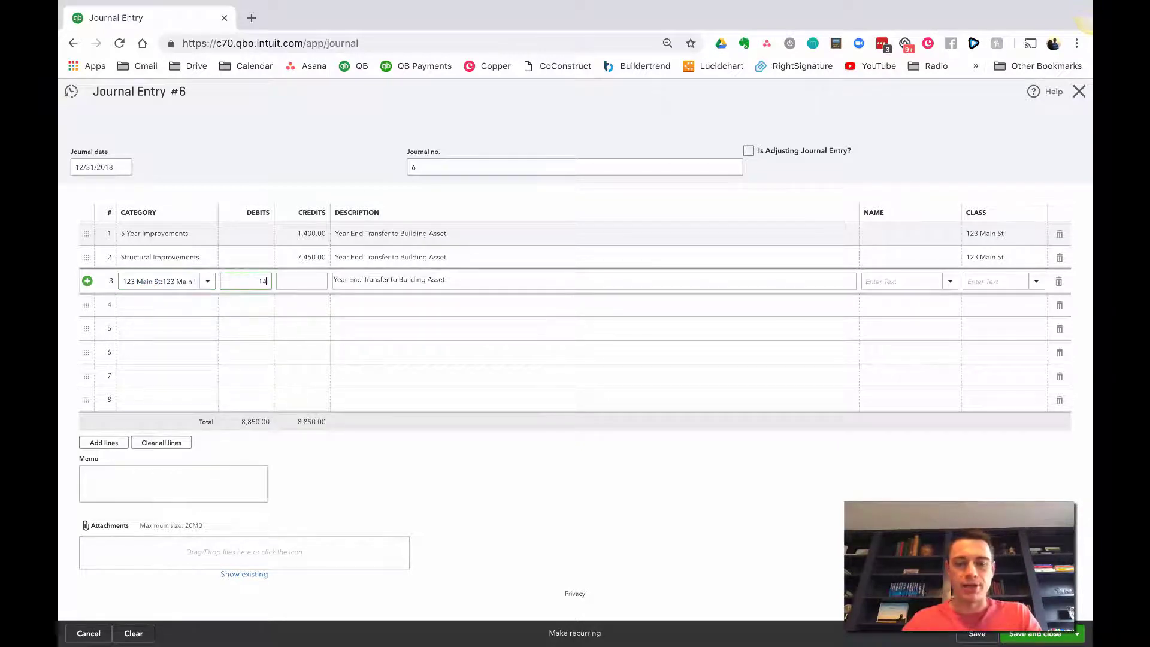
pyautogui.write('00')
pyautogui.press('Tab')
pyautogui.press('Tab')
pyautogui.press('Tab')
pyautogui.press('Tab')
pyautogui.write('123')
pyautogui.press('Tab')
pyautogui.write('123')
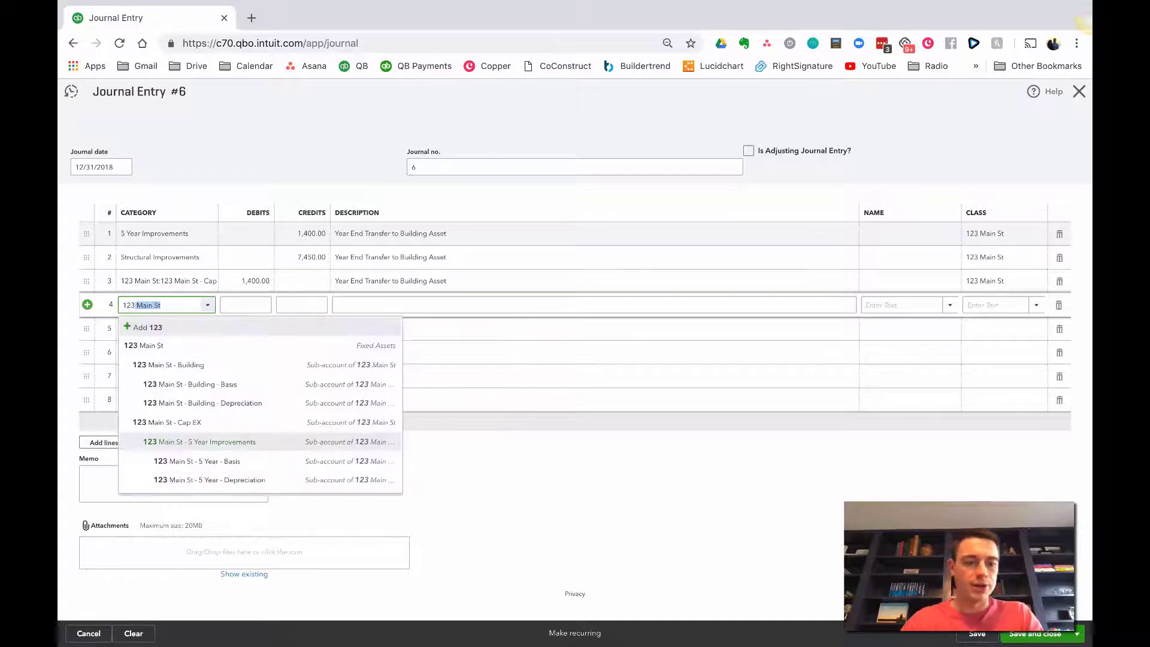
# Debit 123 Main St - CapEx - Structural Basis 7,450.00, class 123 Main St, and save the entry
pyautogui.scroll(-2, 198, 432)
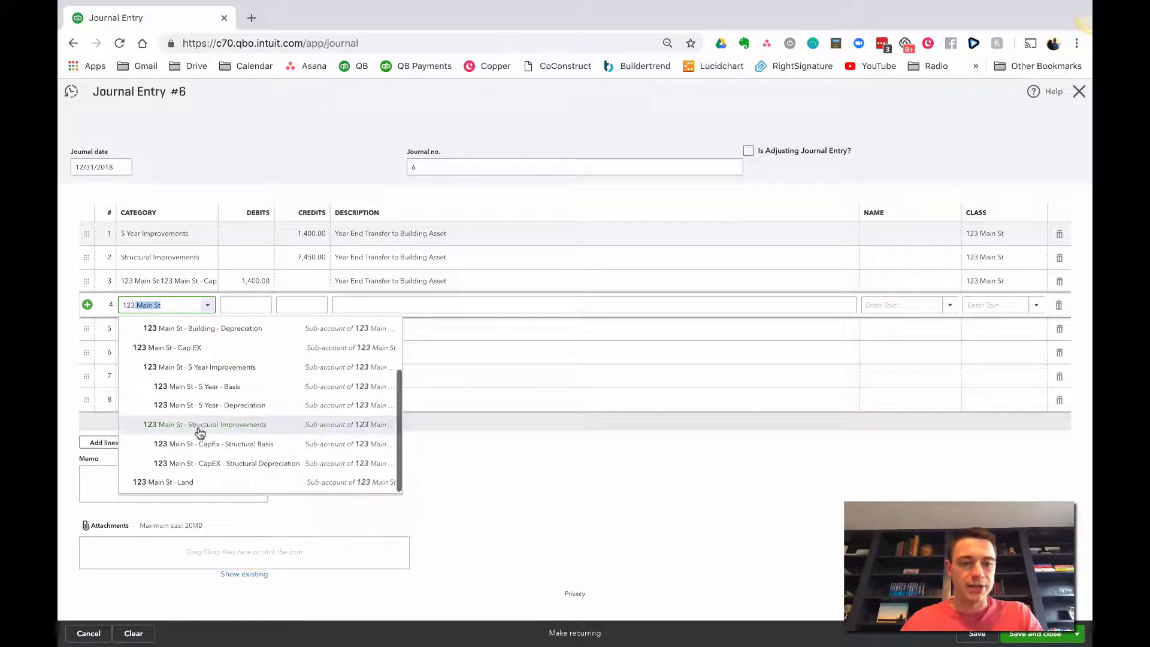
pyautogui.click(224, 446)
pyautogui.press('Tab')
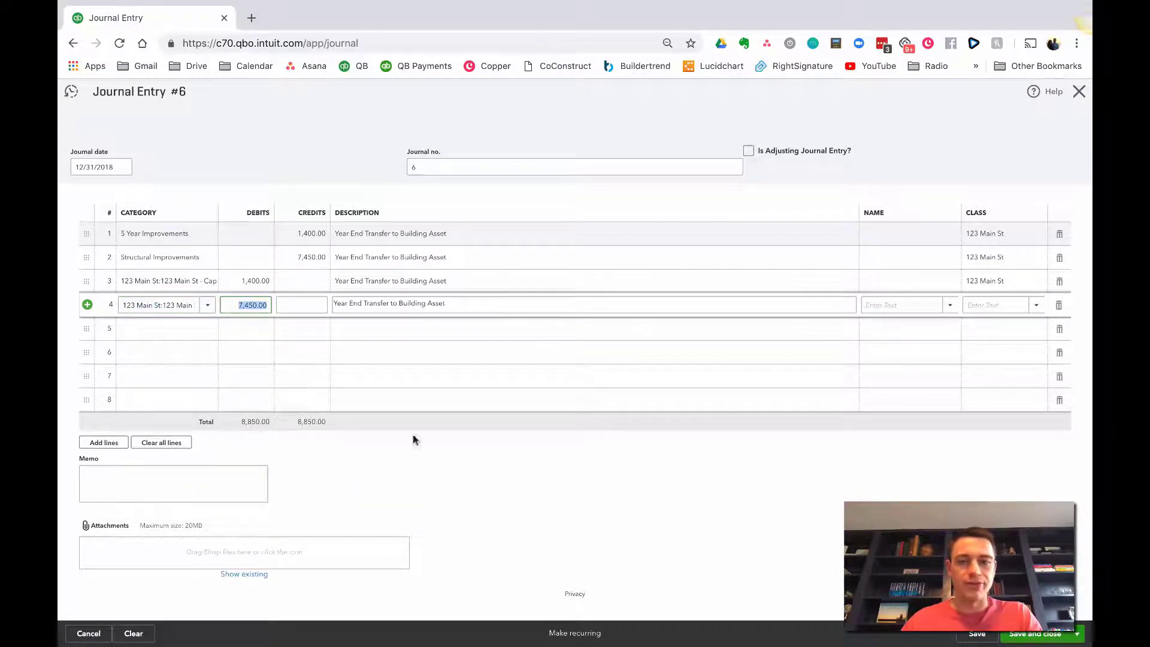
pyautogui.press('Tab')
pyautogui.press('Tab')
pyautogui.press('Tab')
pyautogui.press('Tab')
pyautogui.write('123')
pyautogui.press('Return')
pyautogui.click(811, 503)
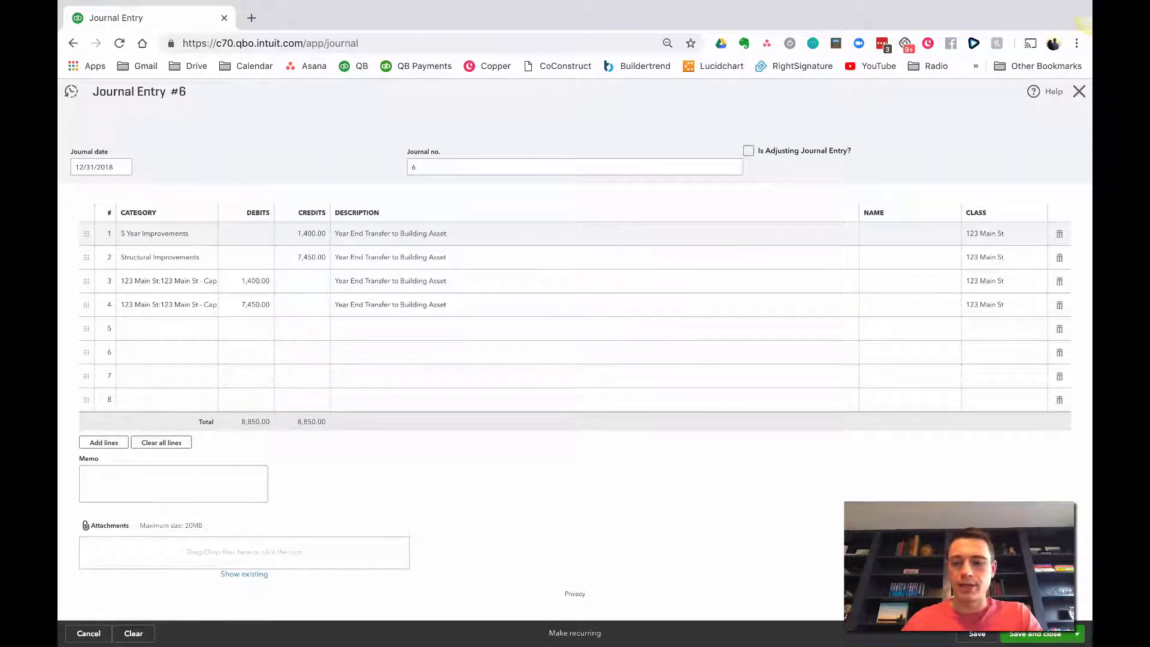
pyautogui.click(1054, 640)
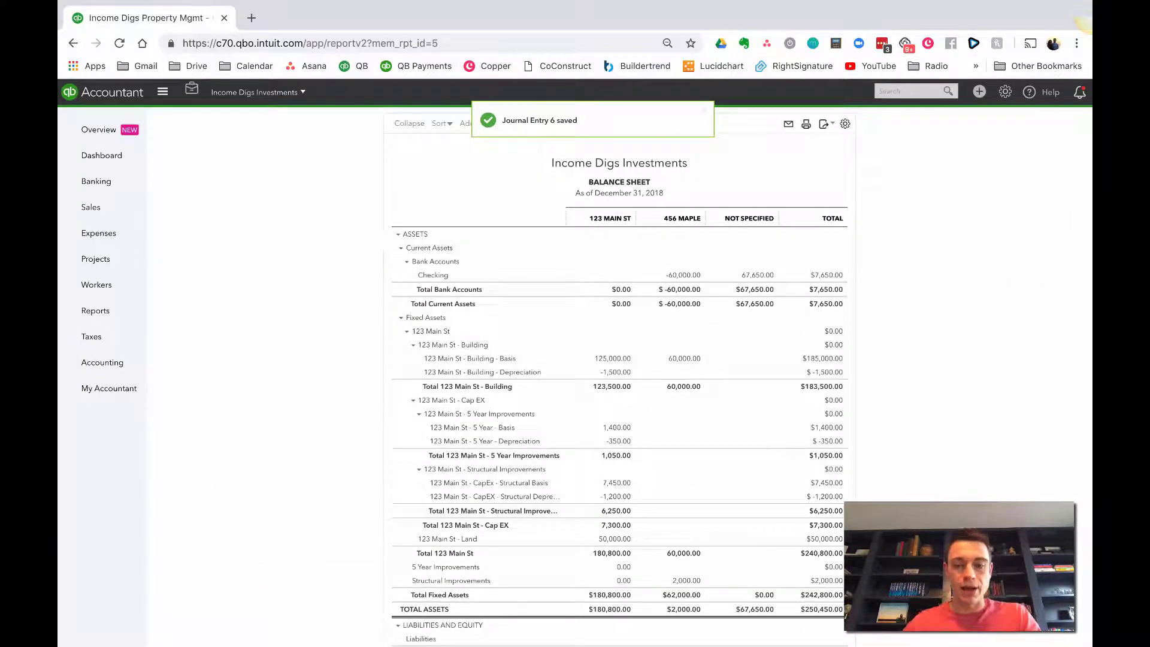
# Scroll to Fixed Assets to see 123 Main St improvements netted at 1,050.00 and 6,250.00
pyautogui.scroll(-1, 587, 461)
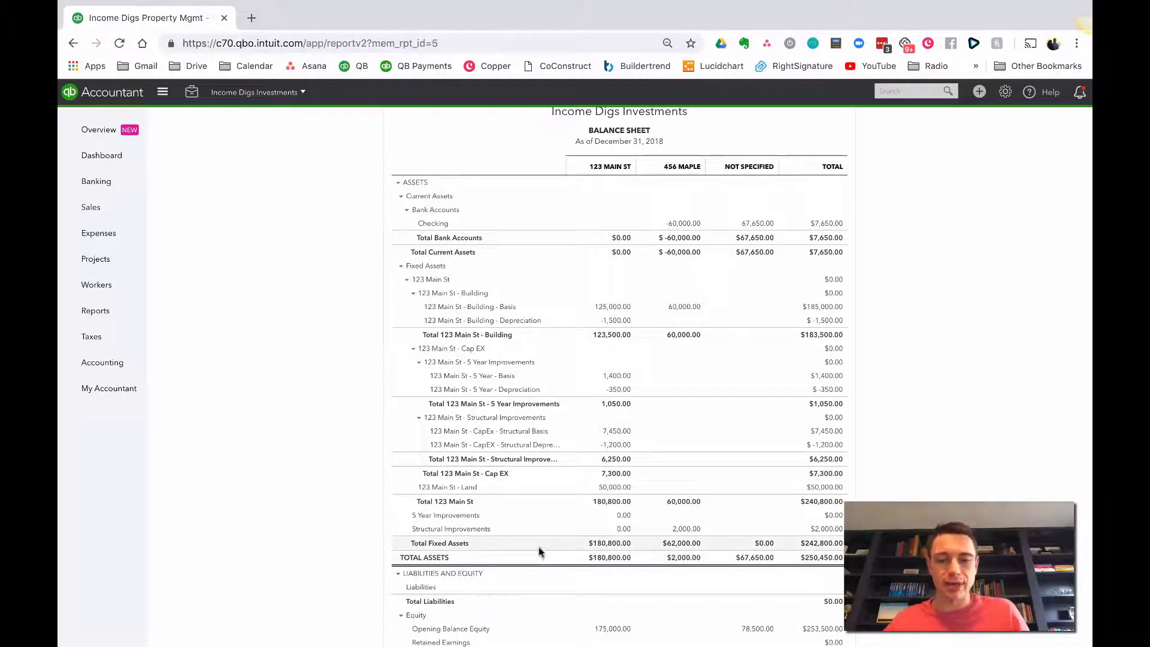
pyautogui.click(625, 520)
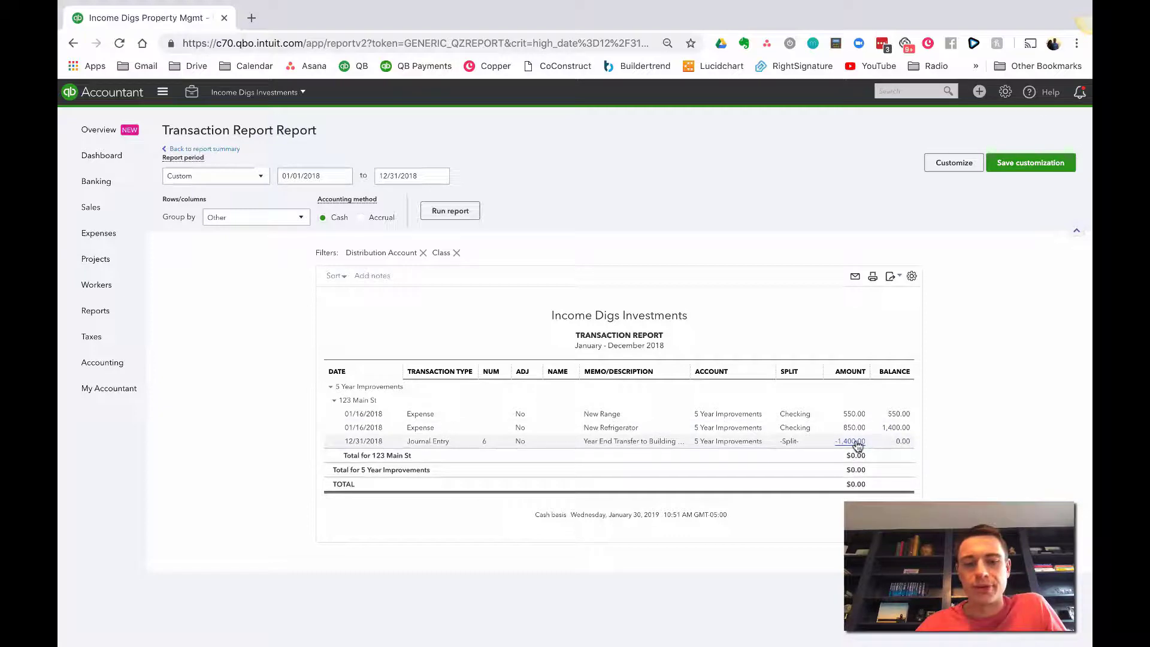
pyautogui.click(233, 150)
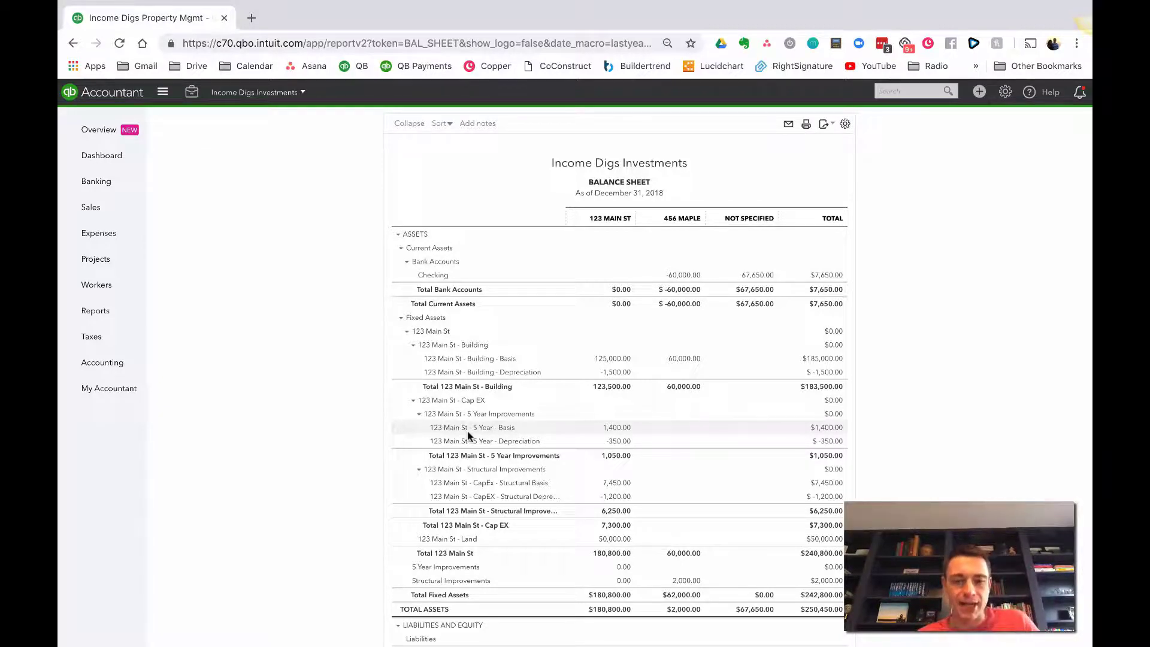
# Collapse the 5 Year Improvements, Structural Improvements, Cap EX and Building rows into single totals
pyautogui.click(419, 414)
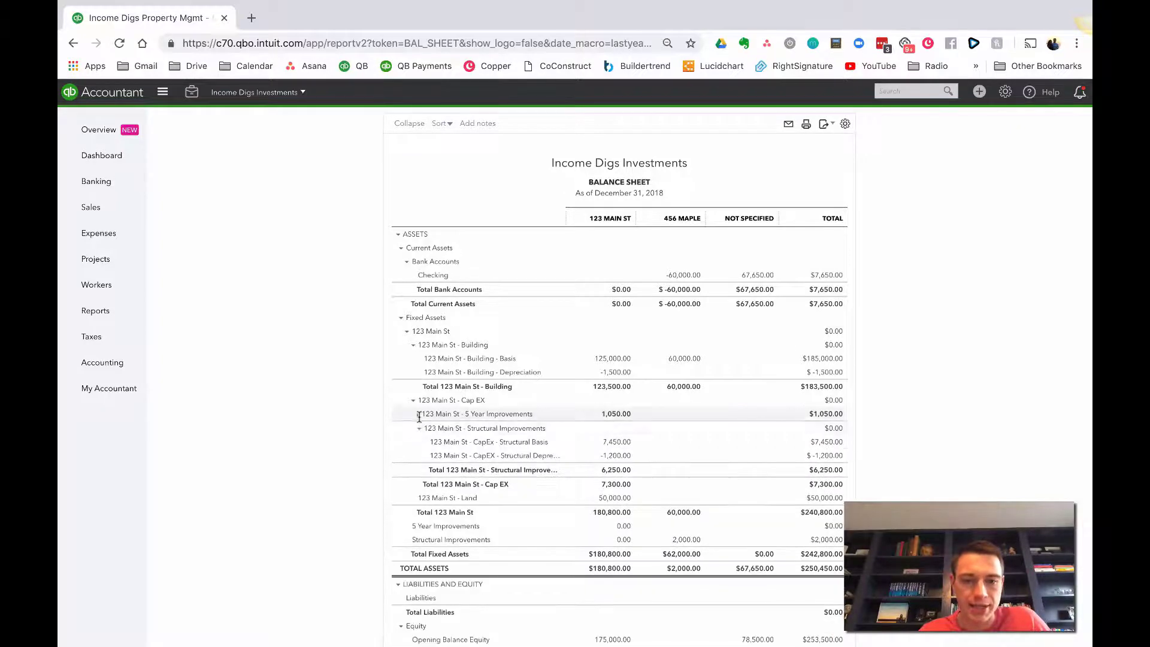
pyautogui.click(418, 429)
pyautogui.click(412, 400)
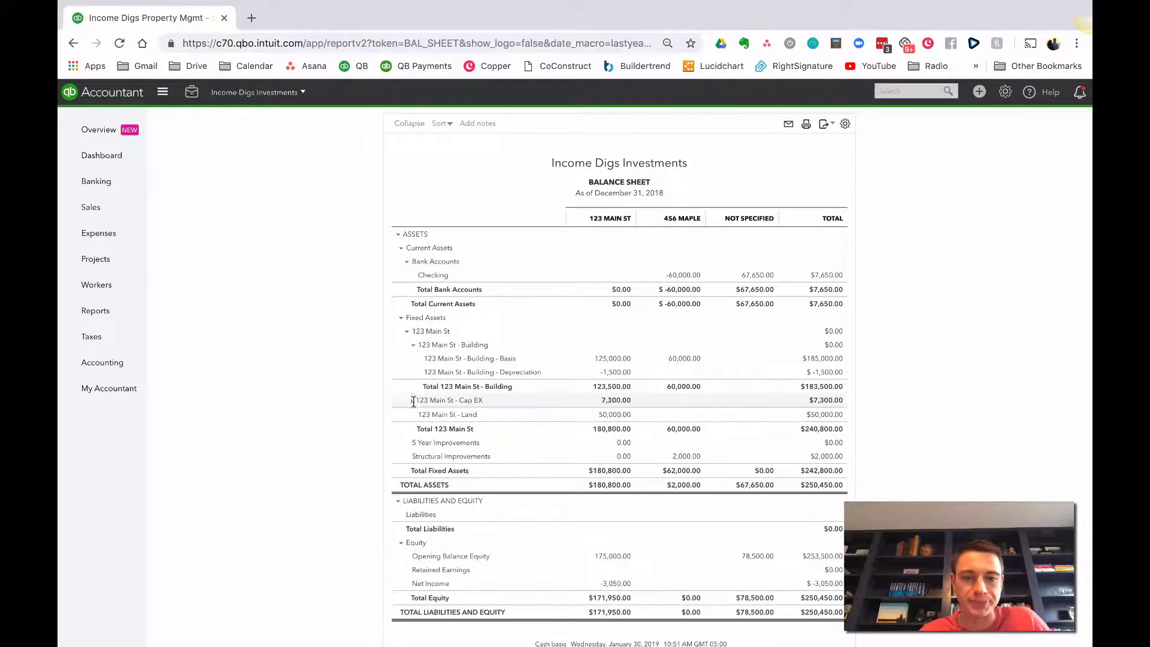
pyautogui.click(412, 345)
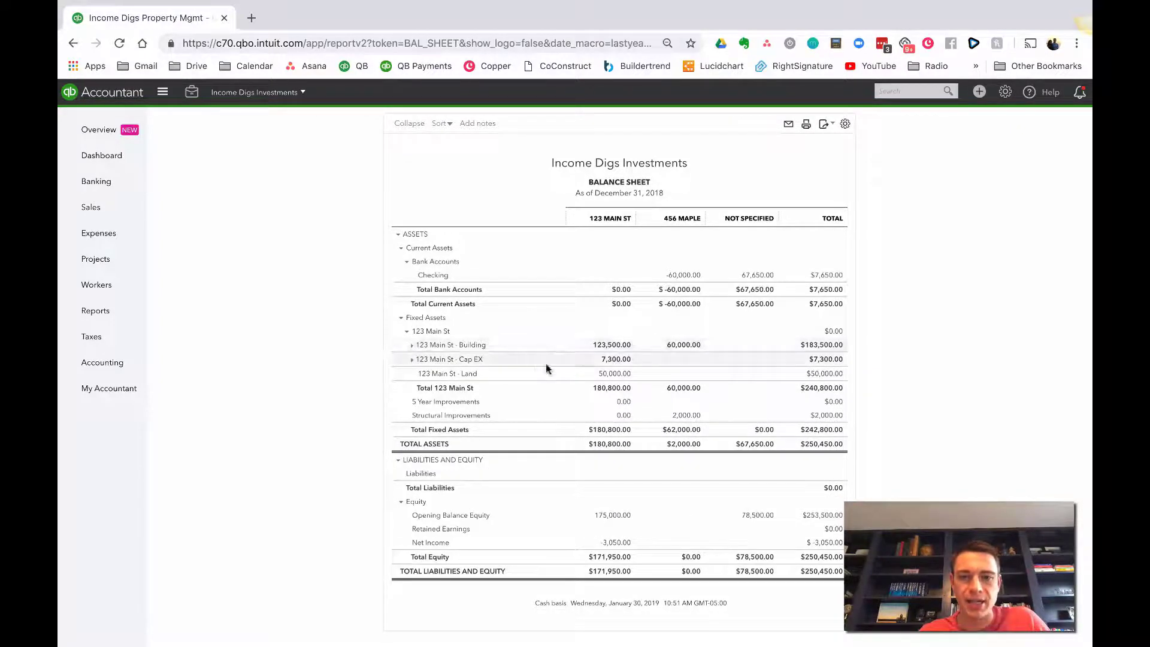